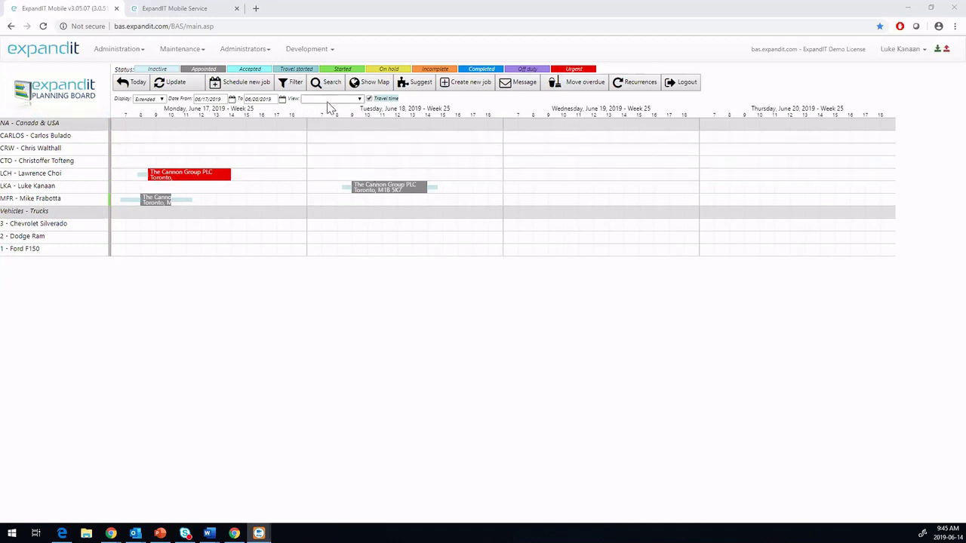
Step: Show the technician map full-screen and zoomed in, and check the Oakville technician and job flag popups
click(370, 86)
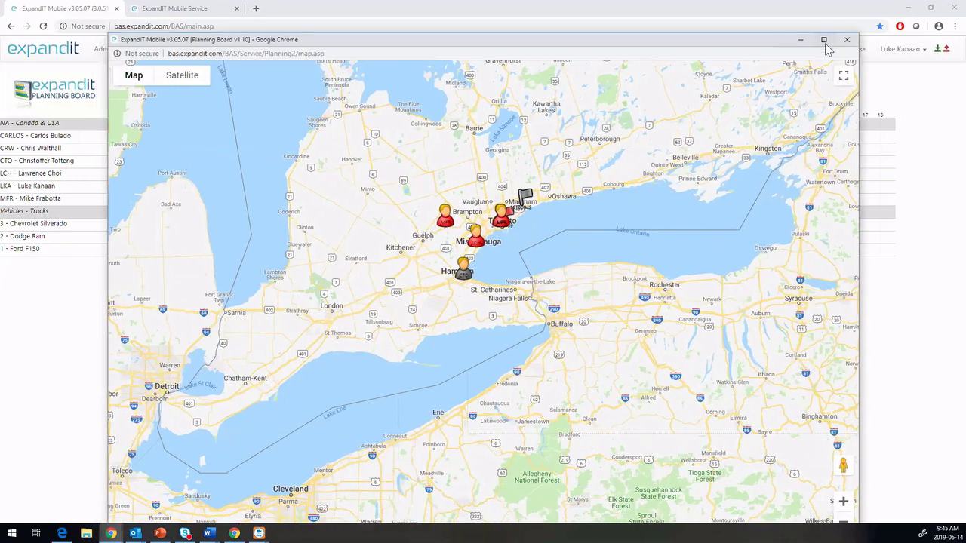
double_click(707, 45)
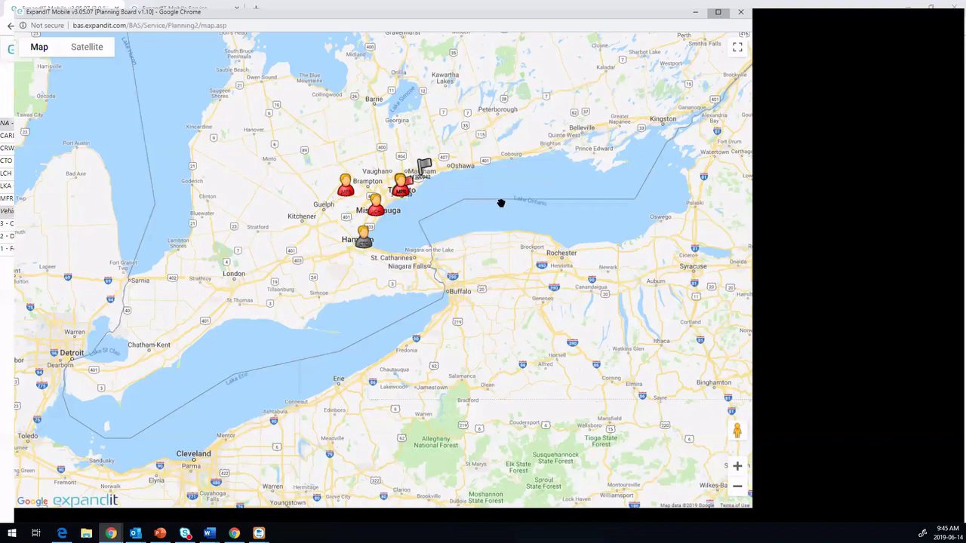
scroll(506, 207, up, 3)
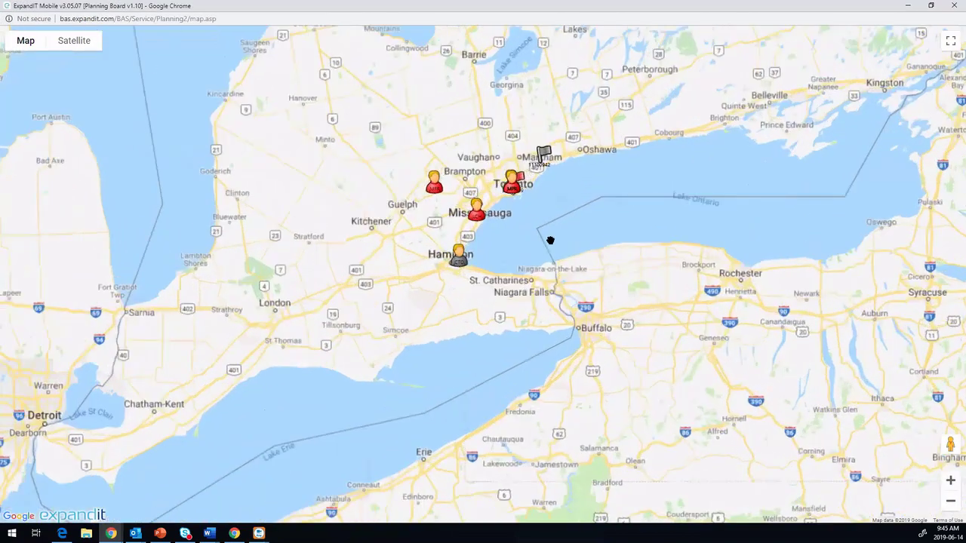
scroll(479, 249, up, 3)
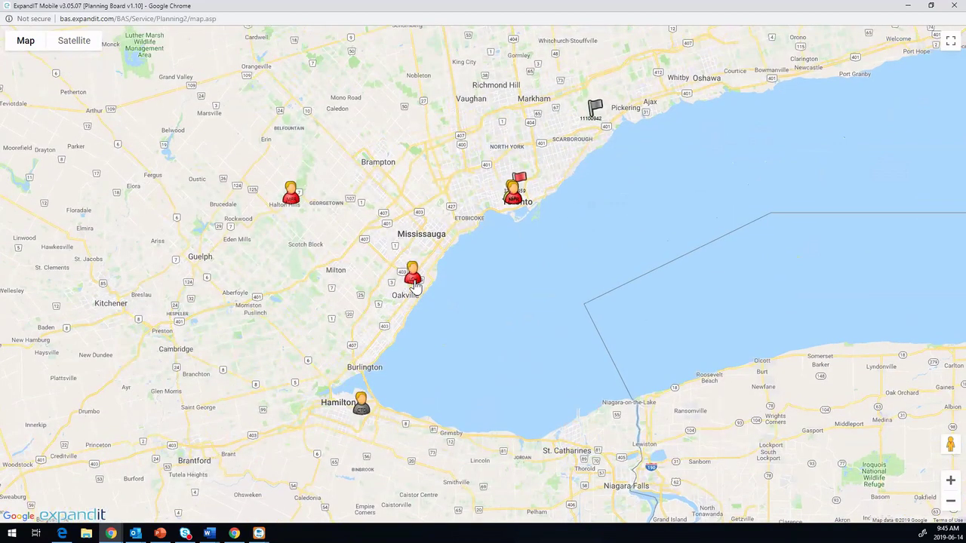
click(413, 281)
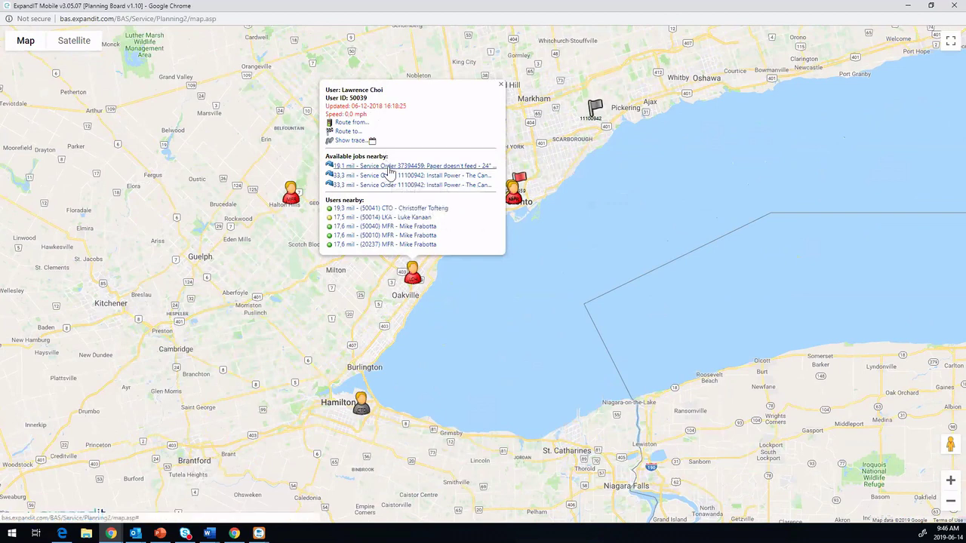
click(501, 84)
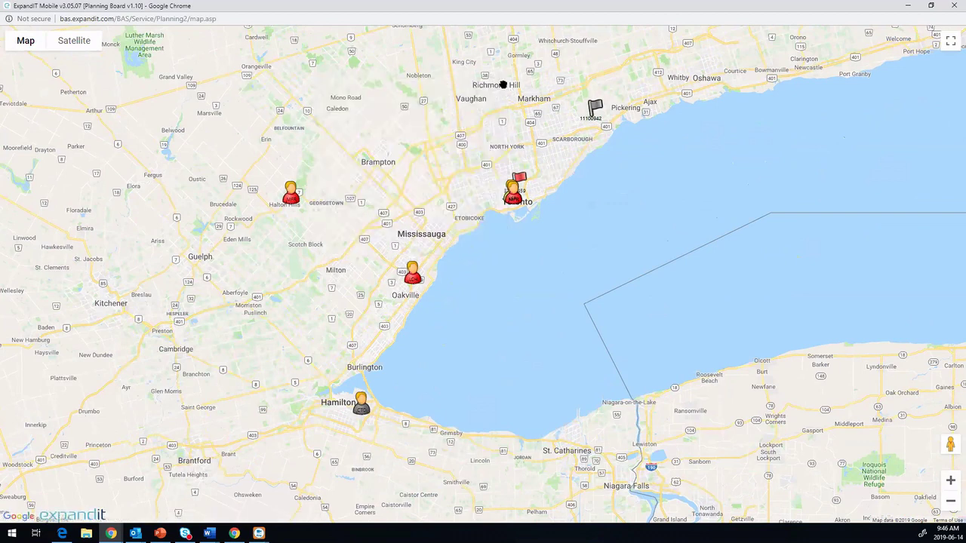
click(596, 110)
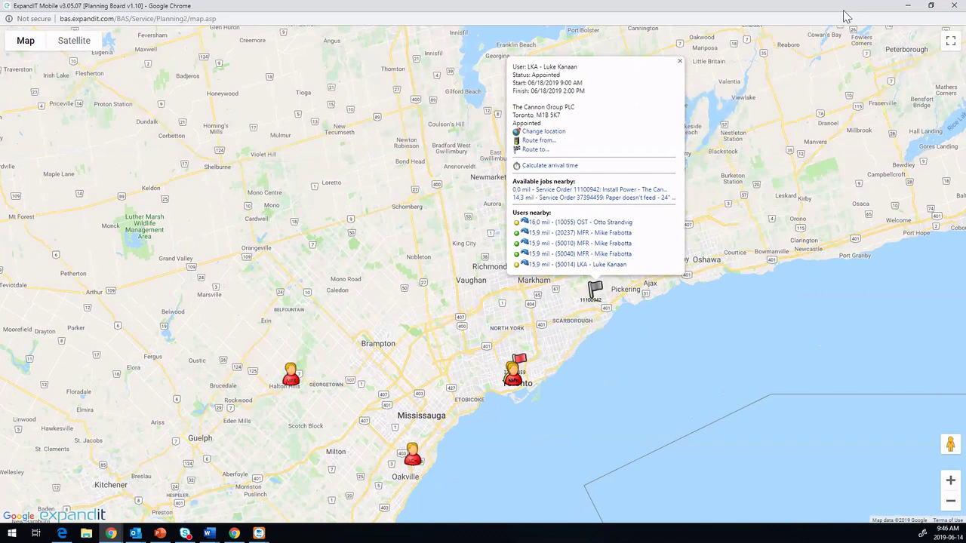
Step: Restore the map window, check the Halton Hills technician's details, and close the map
key(super+Down)
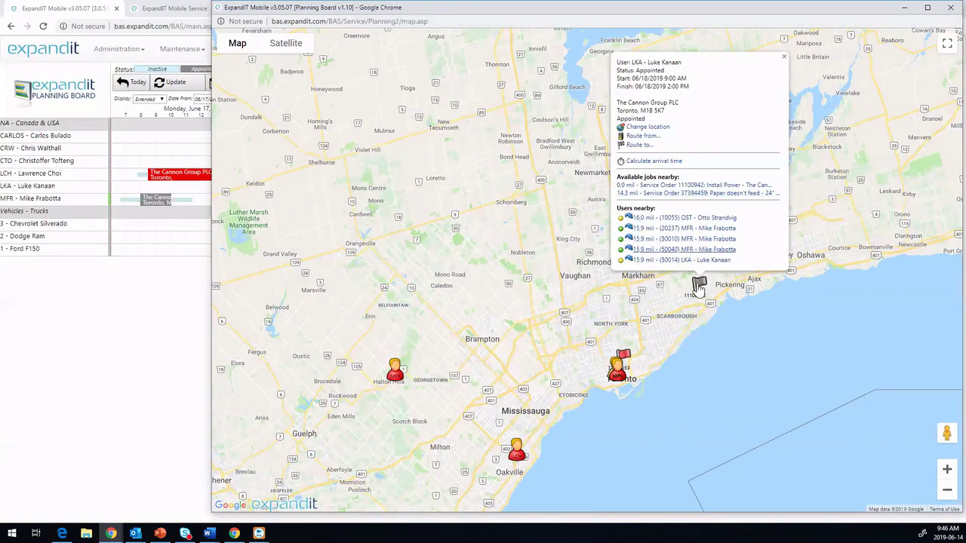
click(394, 378)
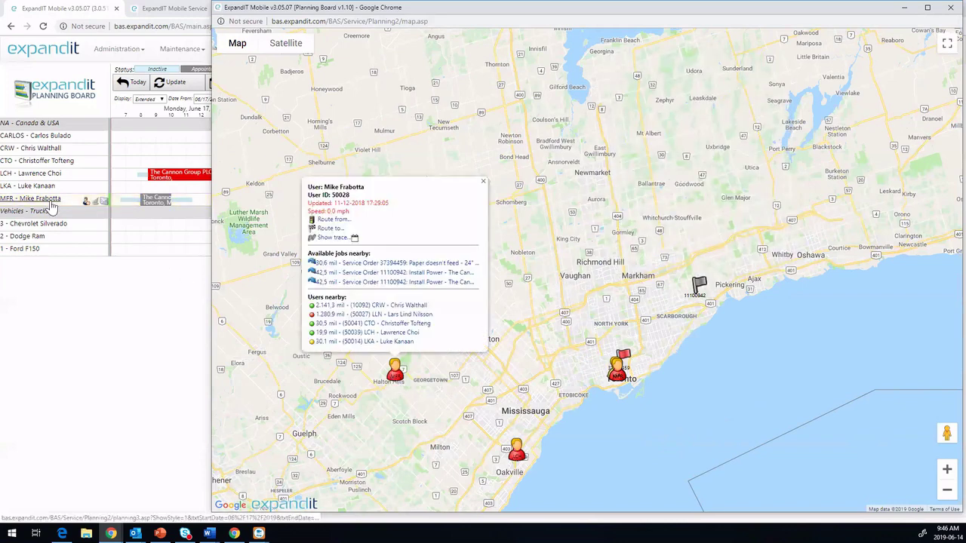
click(485, 182)
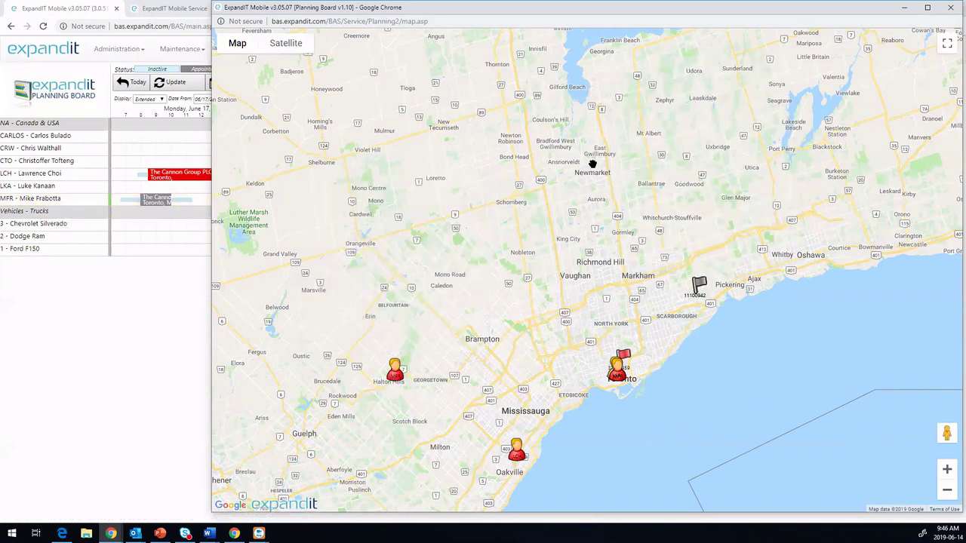
click(950, 7)
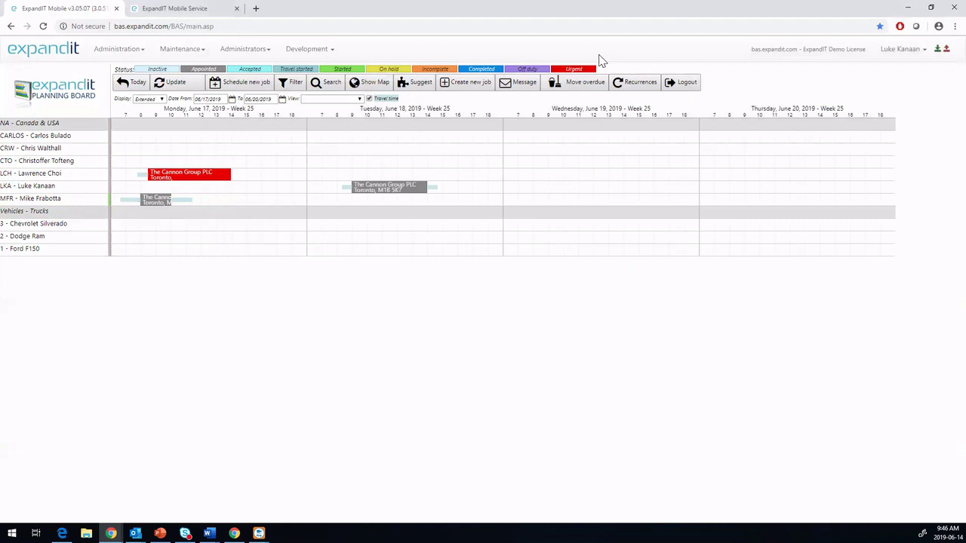
Step: Drag the Maronegoce CASABLANCA order from user-created service orders onto Tuesday, June 18 in the CRW row
click(226, 81)
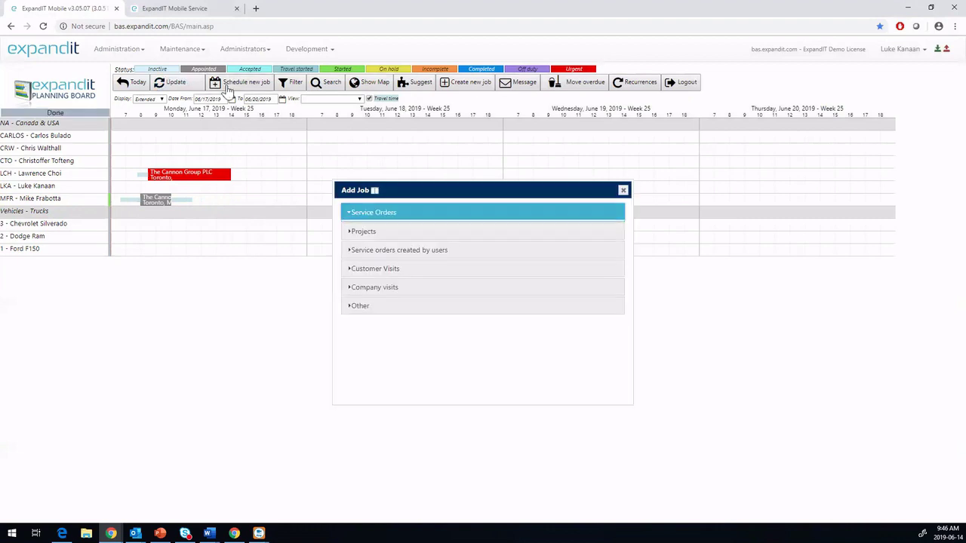
click(465, 260)
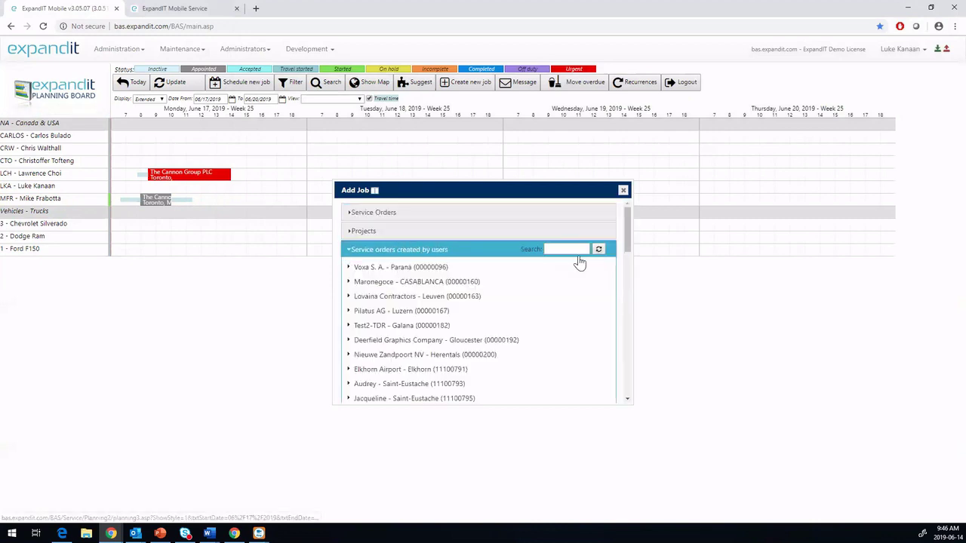
drag(578, 197, 614, 179)
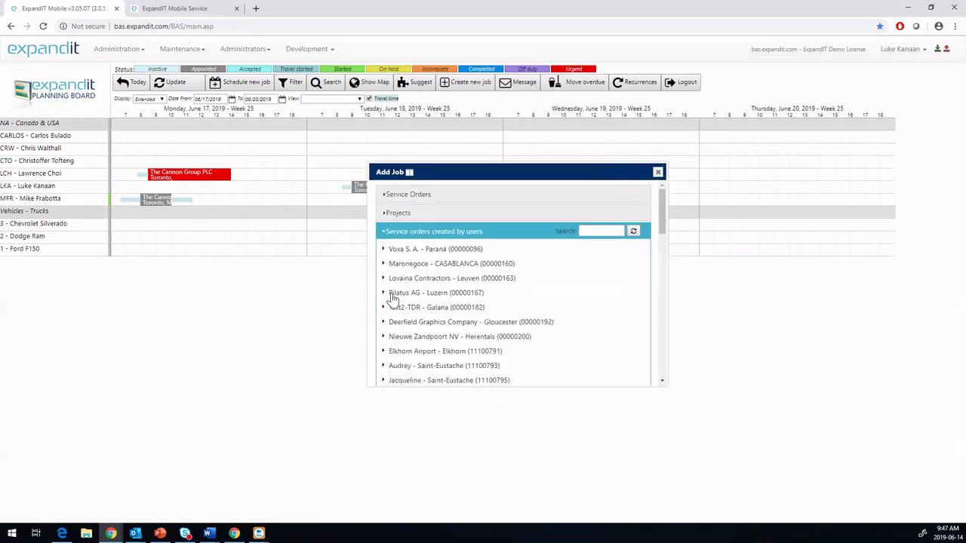
click(384, 266)
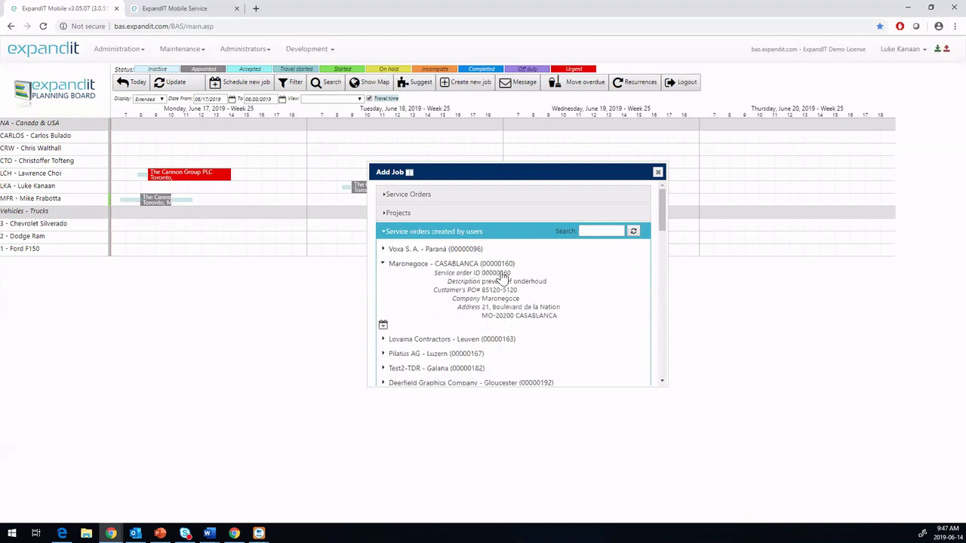
drag(496, 273, 397, 147)
click(530, 135)
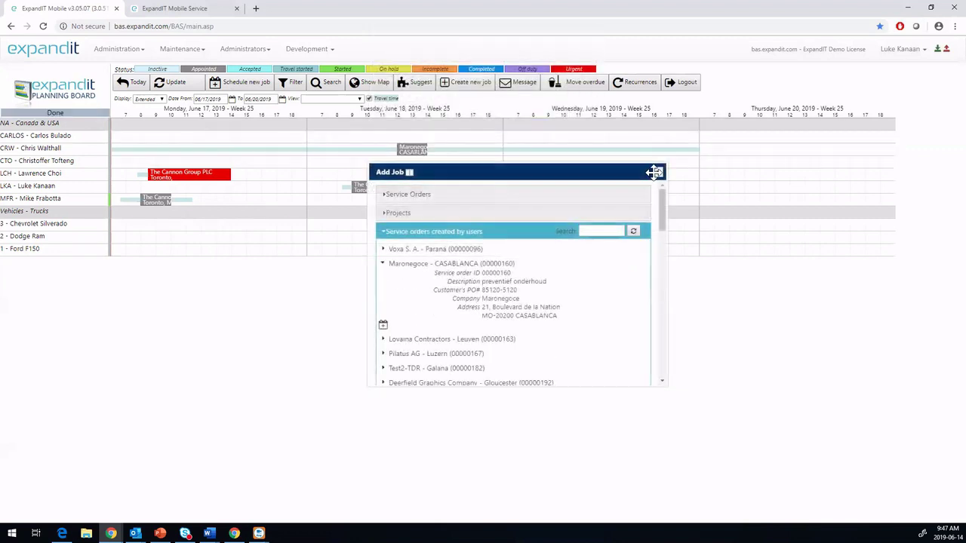
click(657, 172)
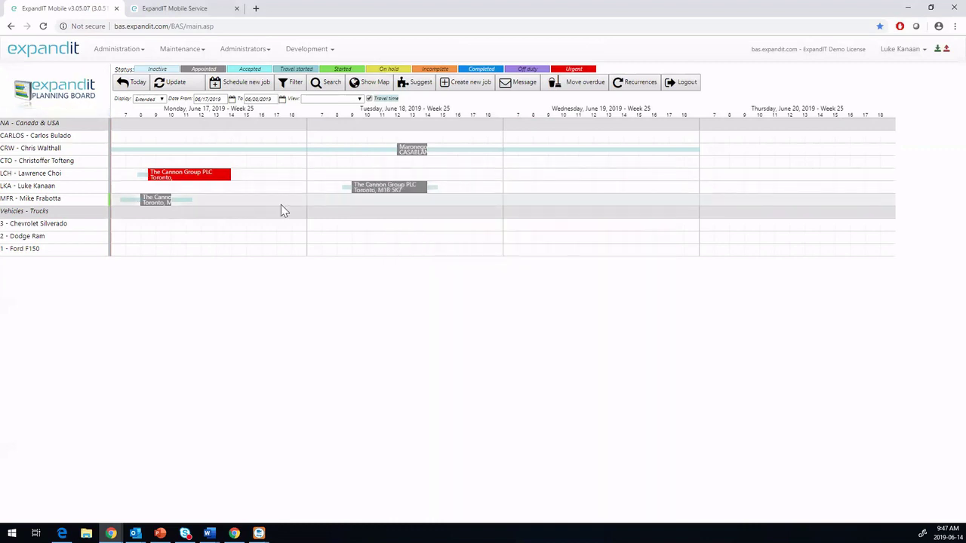
Step: Create a new Monday job for The Cannon Group PLC on service item Computer III 600 MHz
right_click(203, 195)
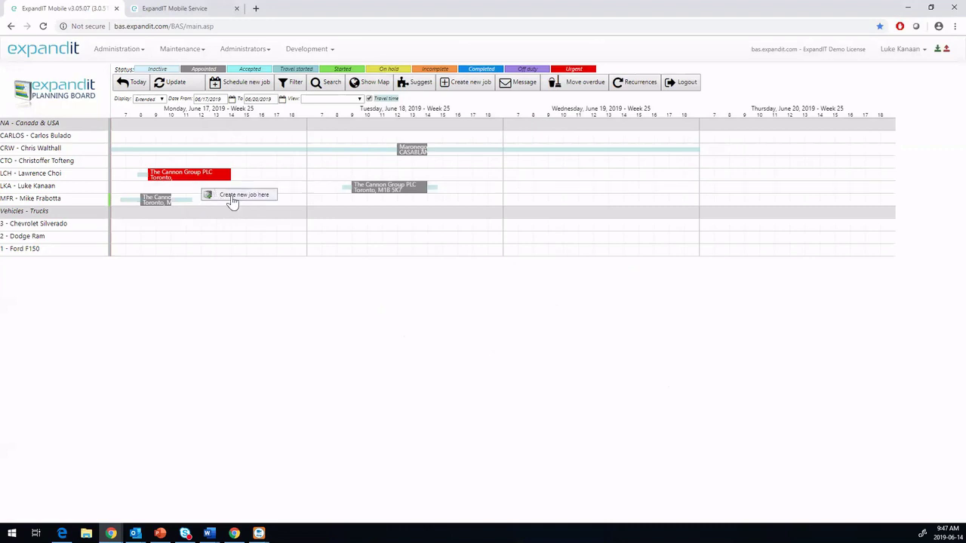
click(235, 196)
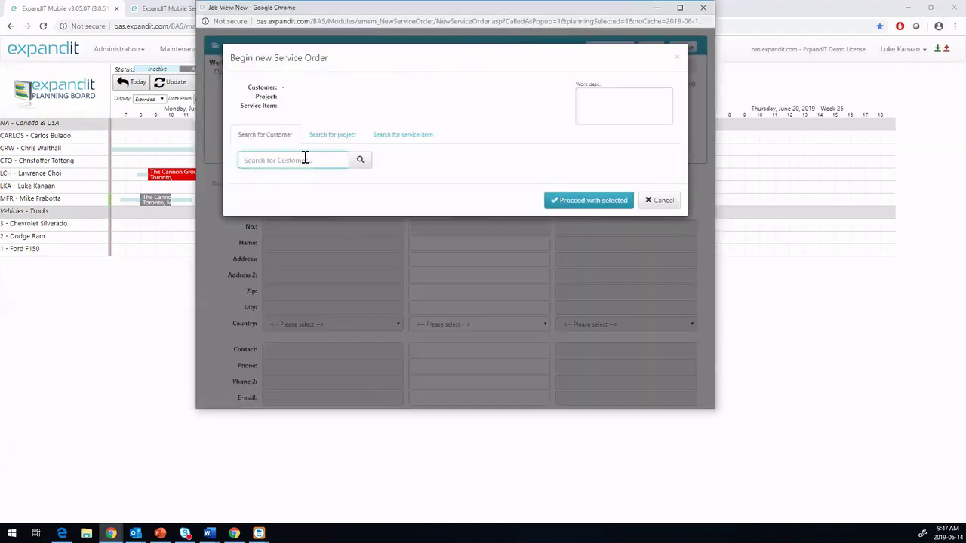
text(the can)
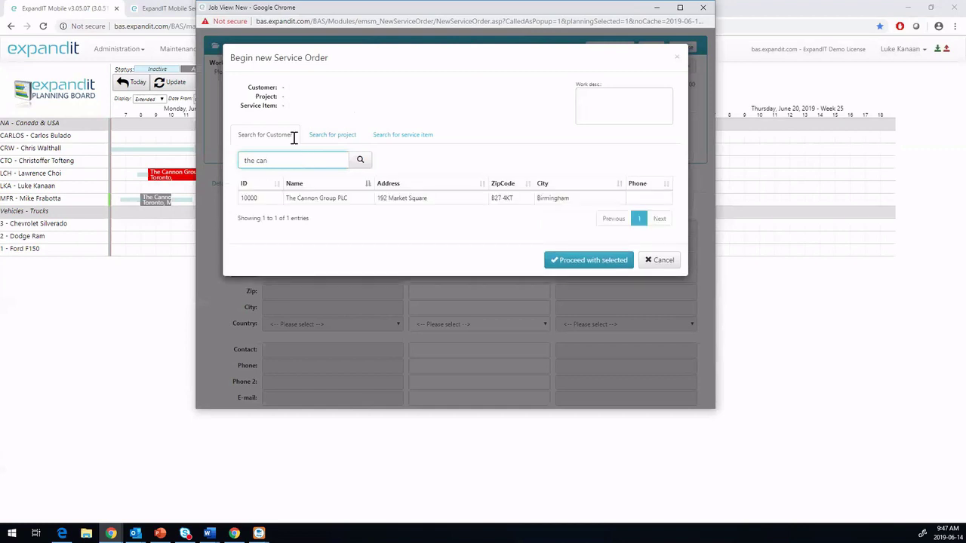
click(347, 198)
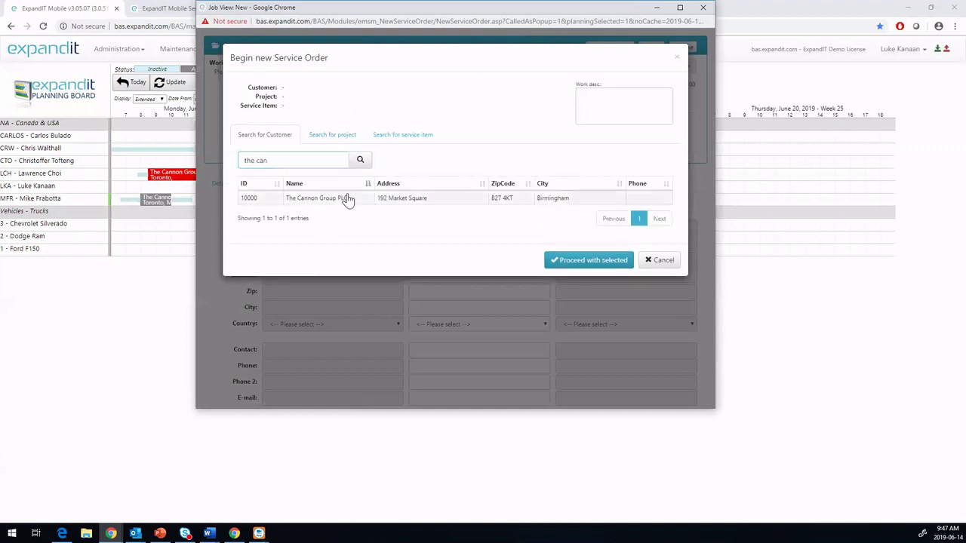
click(349, 135)
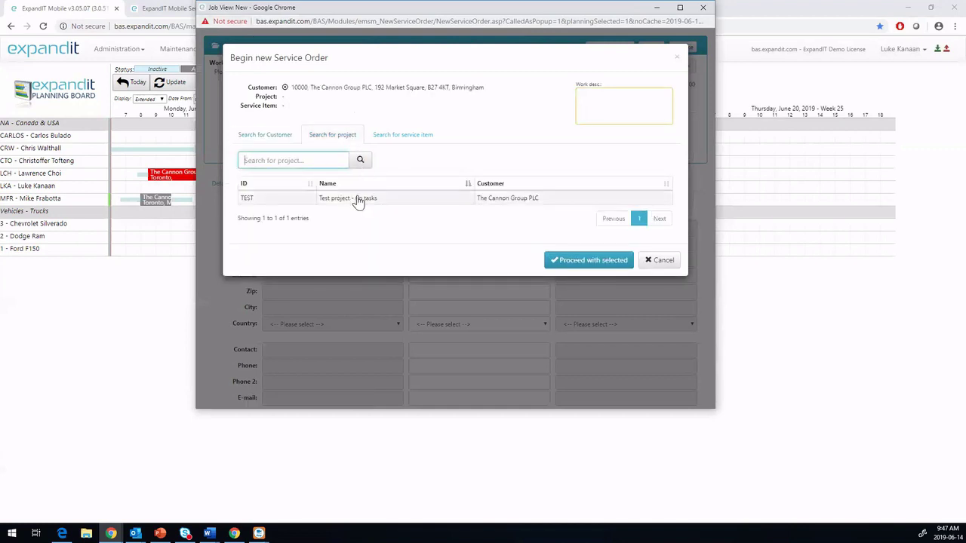
click(386, 133)
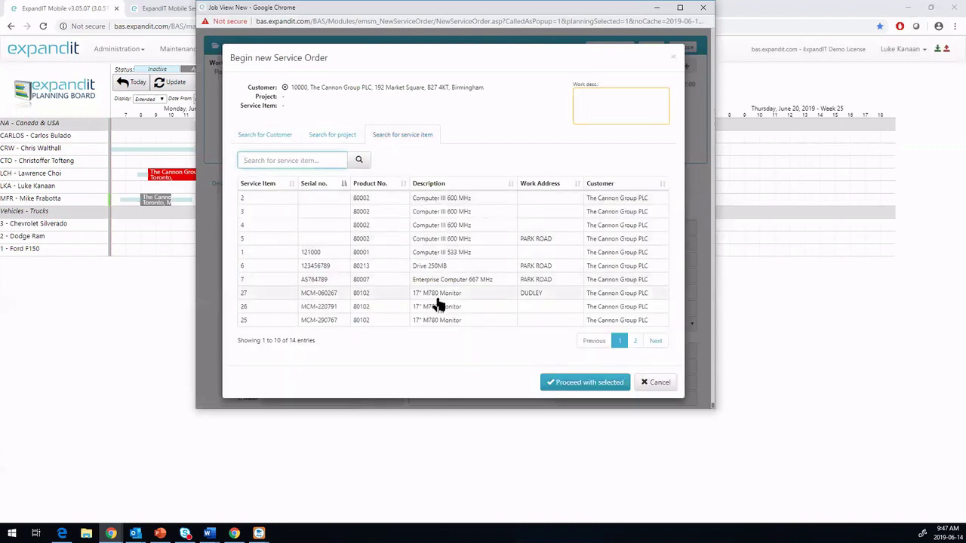
click(455, 199)
click(616, 108)
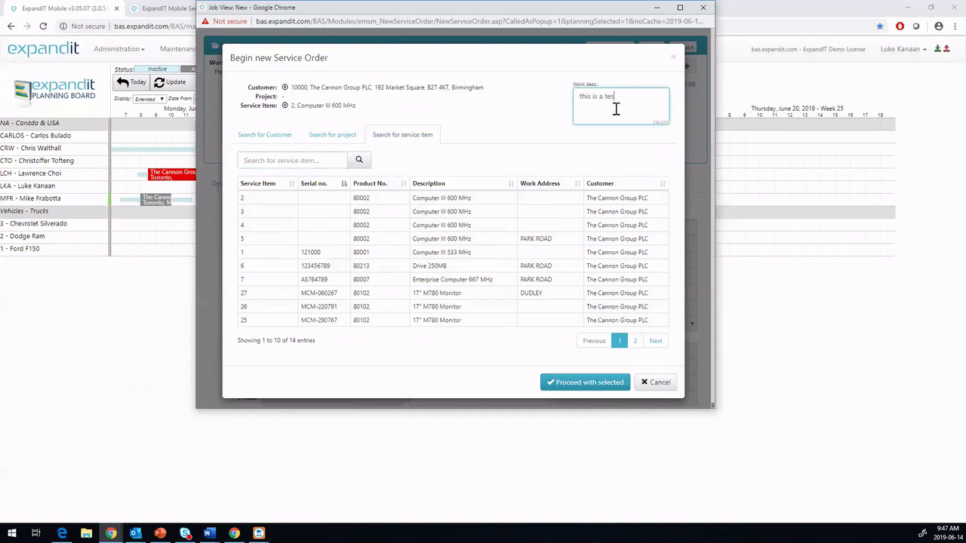
Step: Enter the work description 'this is a test', proceed, and review the job's details and customer address
text(this is a test)
click(578, 384)
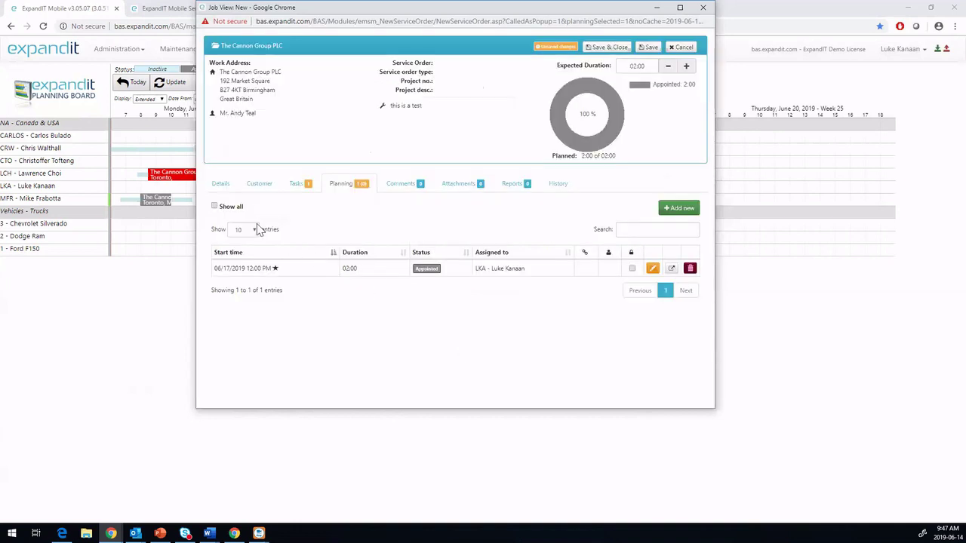
click(220, 186)
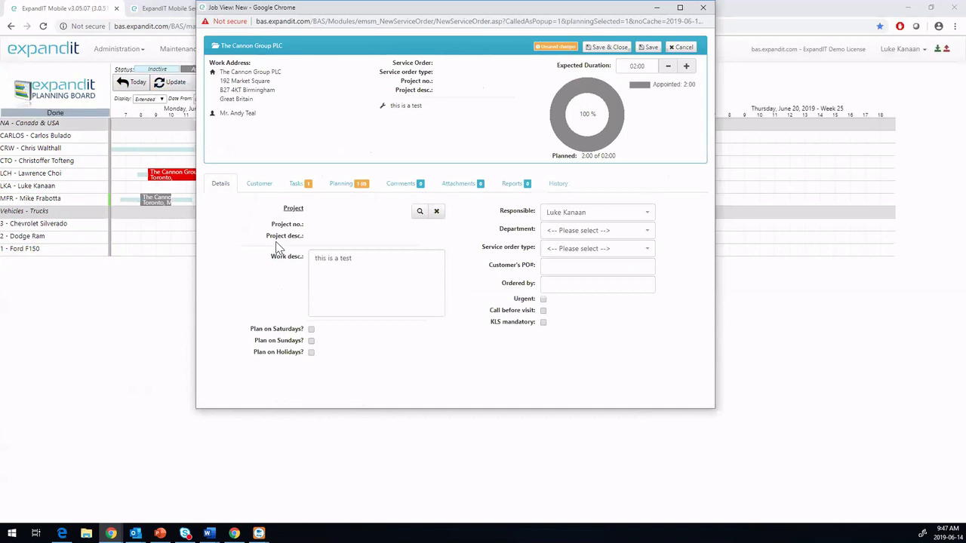
click(260, 184)
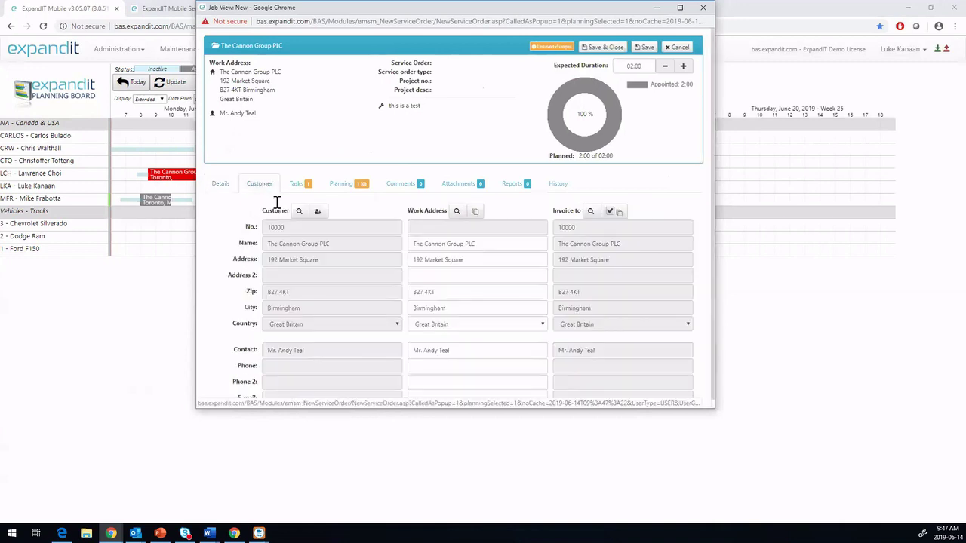
scroll(308, 247, down, 1)
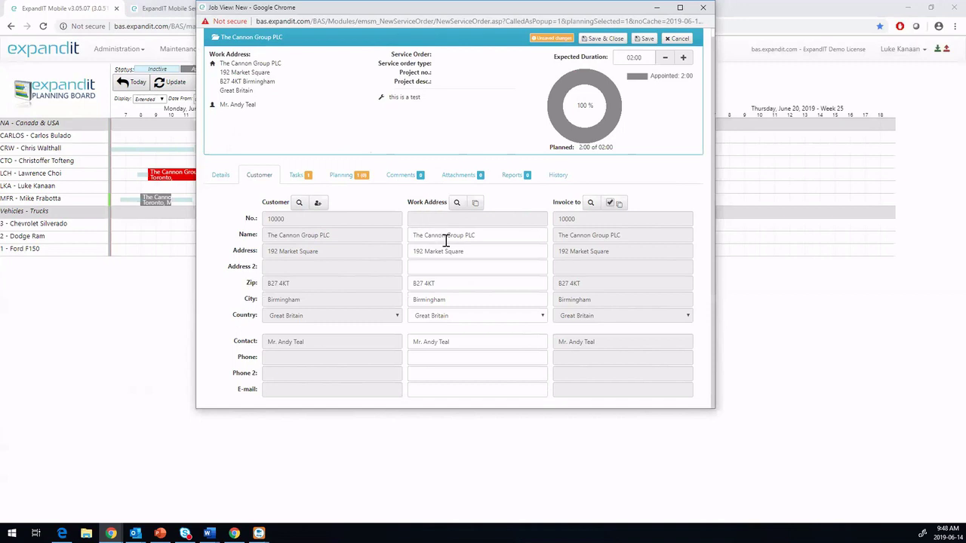
Step: Add service item 6, Drive 250MB, as a second task on the job
click(296, 176)
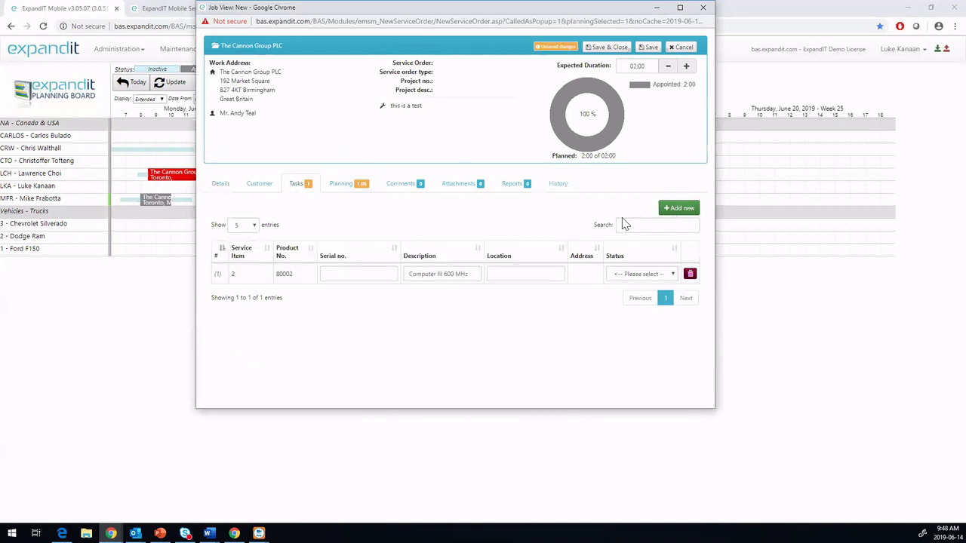
click(676, 208)
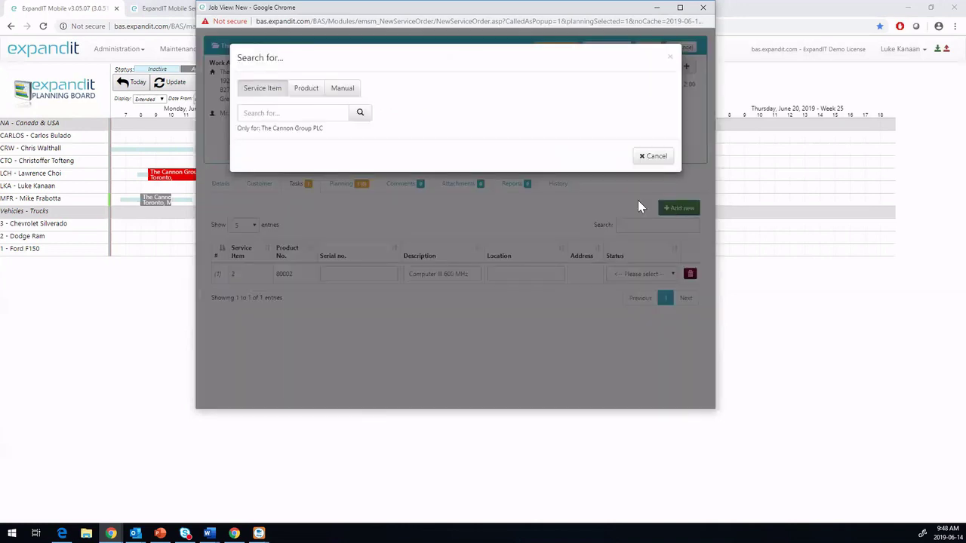
click(360, 113)
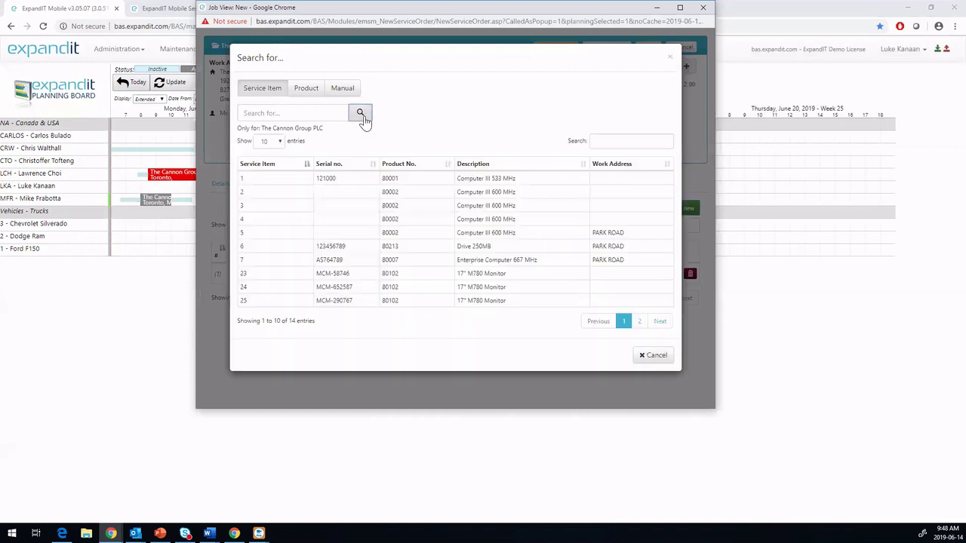
click(426, 250)
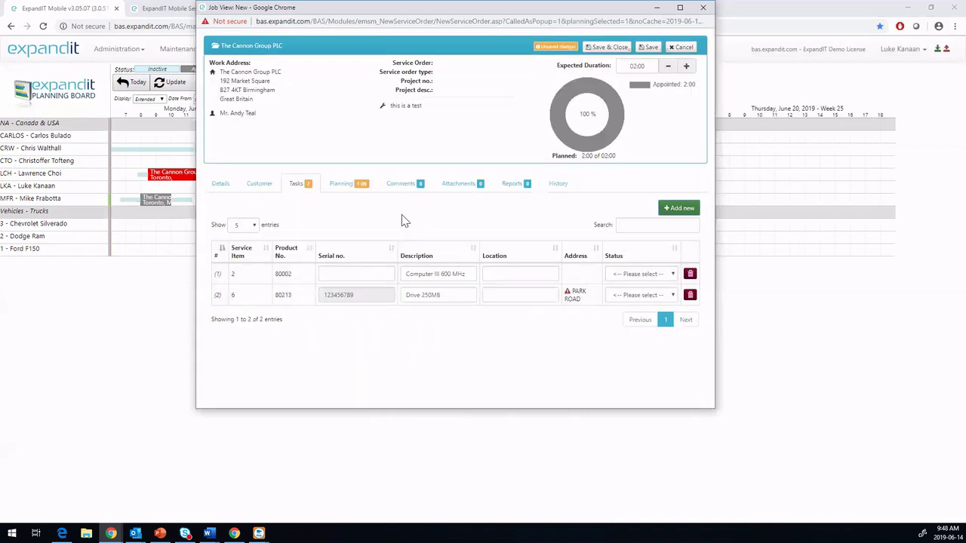
click(401, 183)
click(281, 255)
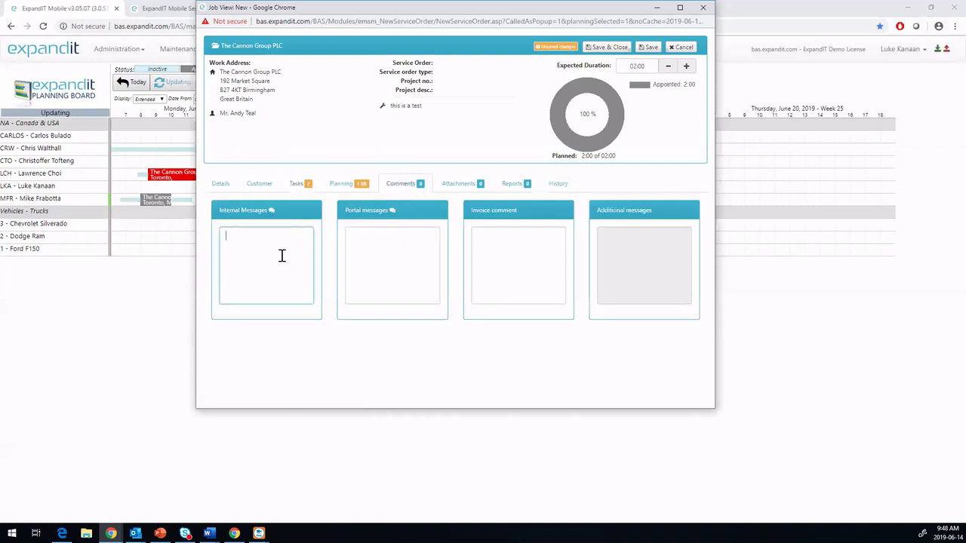
text(hello)
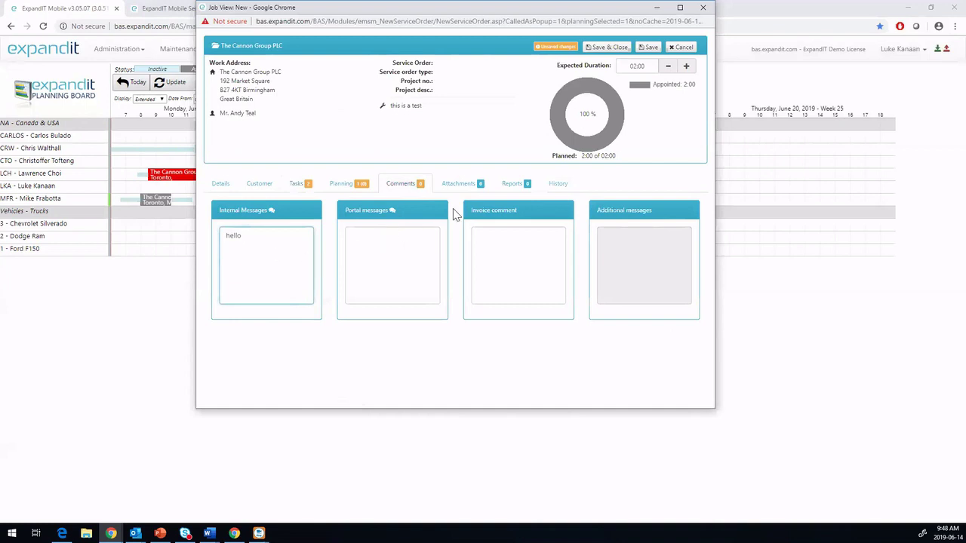
click(474, 189)
click(478, 218)
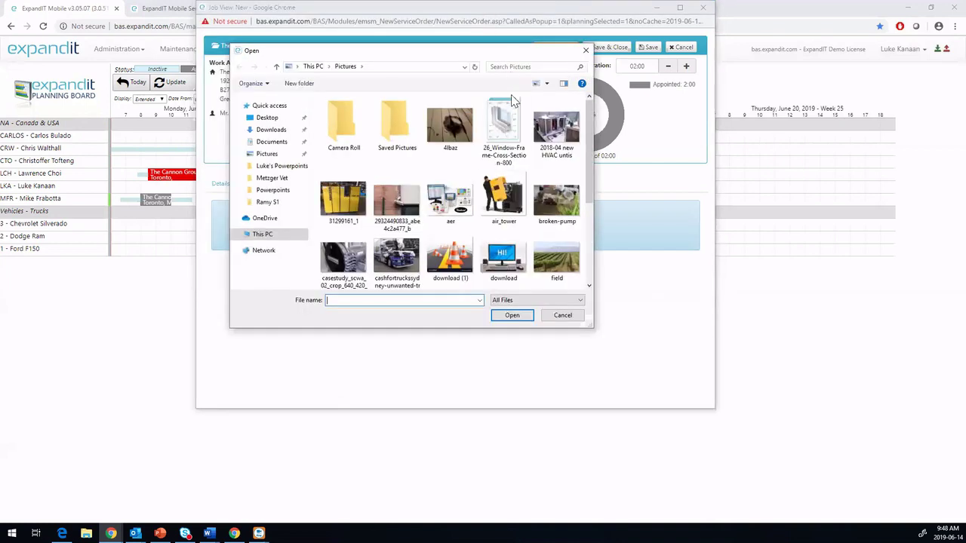
click(503, 129)
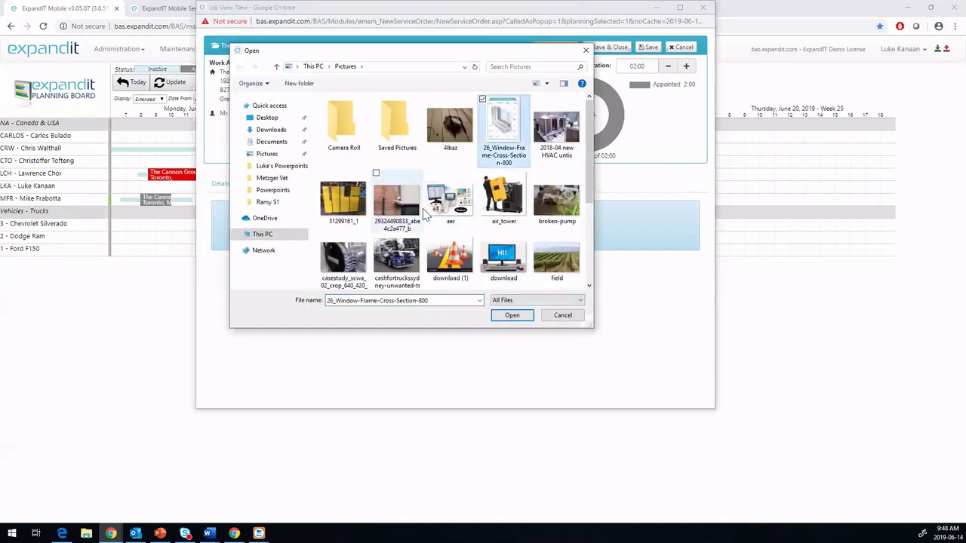
click(397, 202)
click(513, 316)
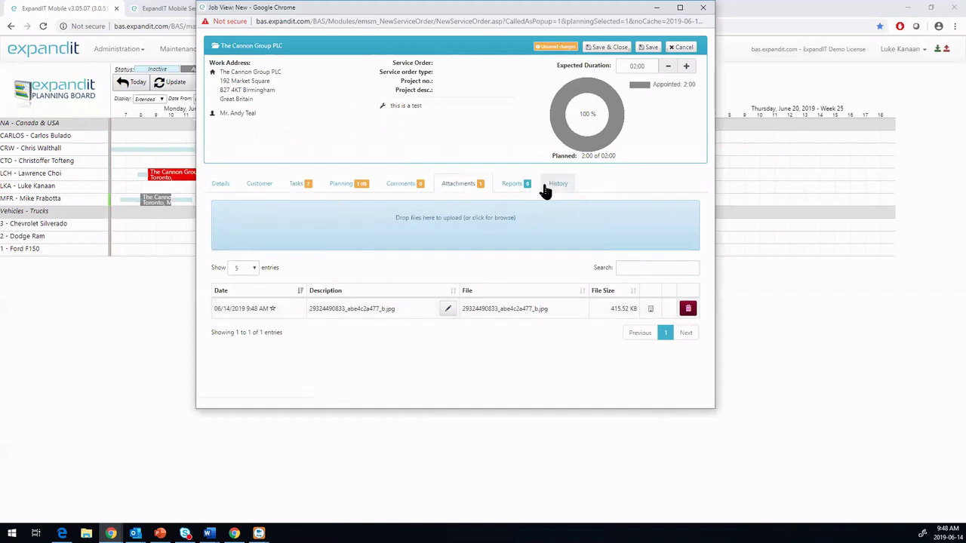
Step: Save & Close the job, update the board, and extend the Birmingham Cannon booking
click(617, 49)
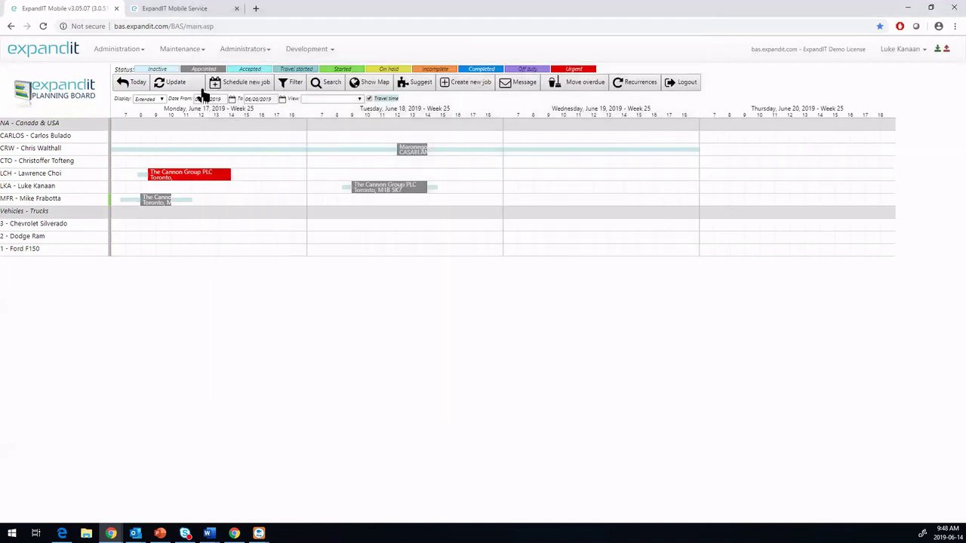
click(172, 82)
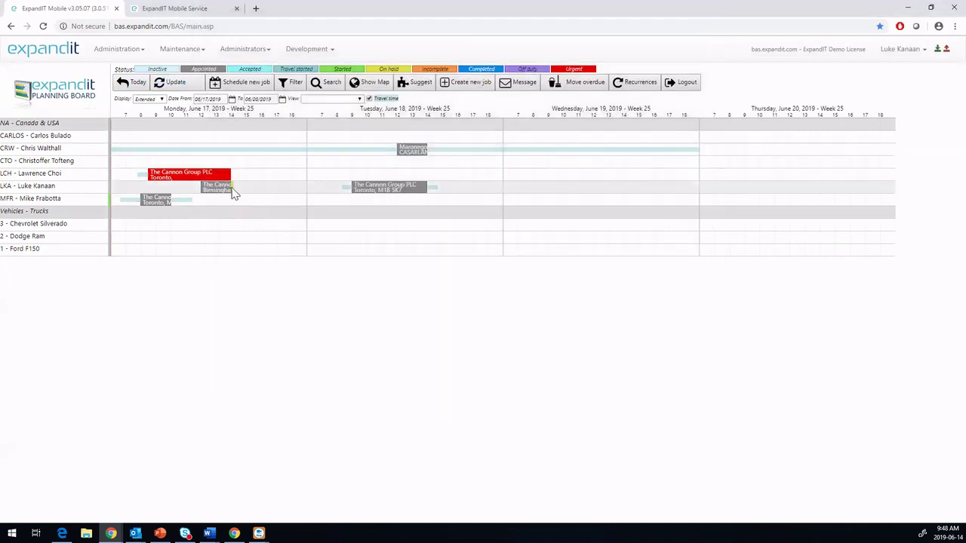
drag(230, 188, 251, 188)
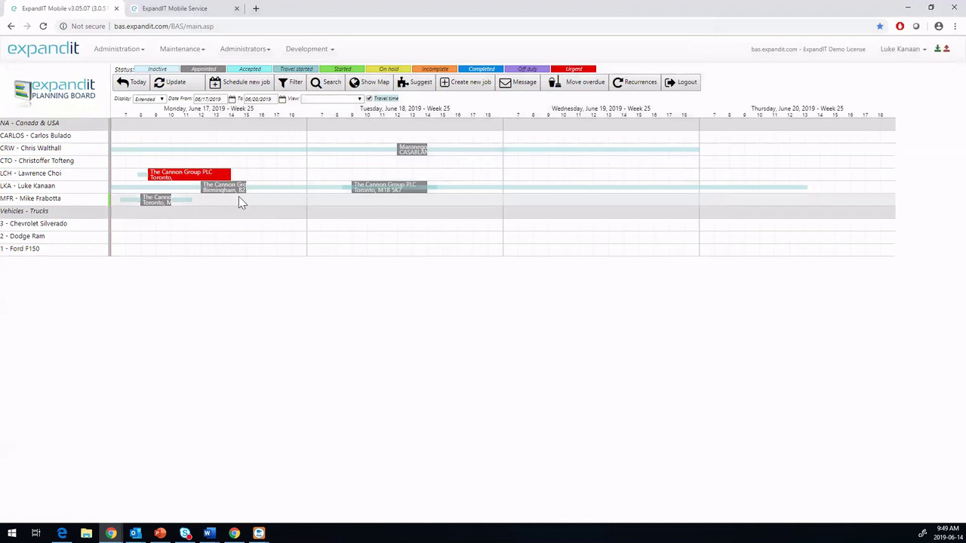
Step: Add a Canada & USA technician and truck 3 – Chevrolet Silverado as co-workers on the Toronto Cannon job
right_click(160, 204)
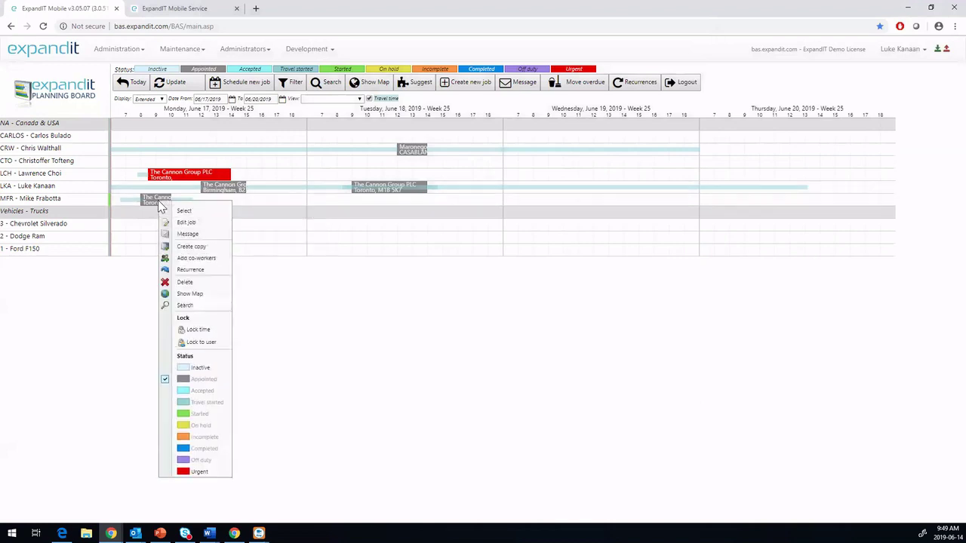
click(197, 258)
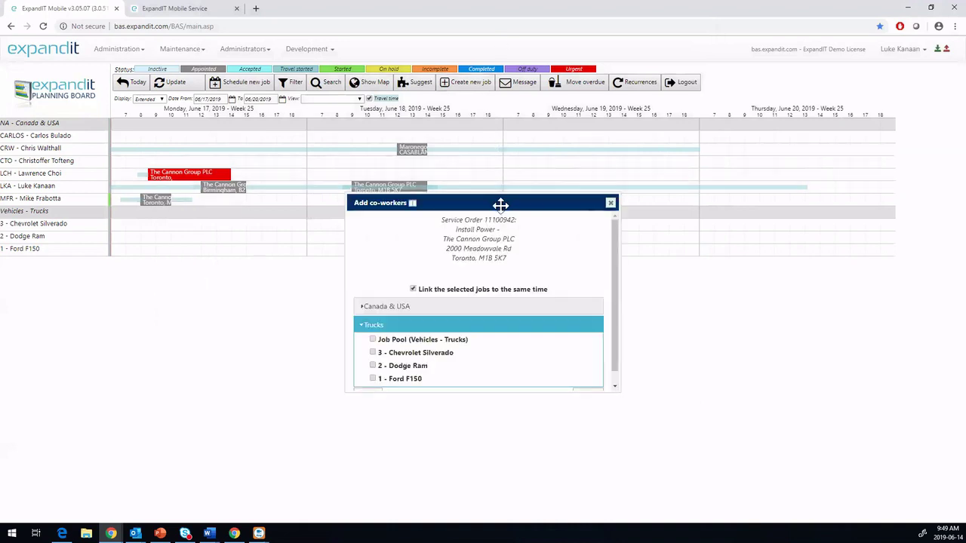
drag(501, 204, 589, 121)
scroll(582, 254, down, 1)
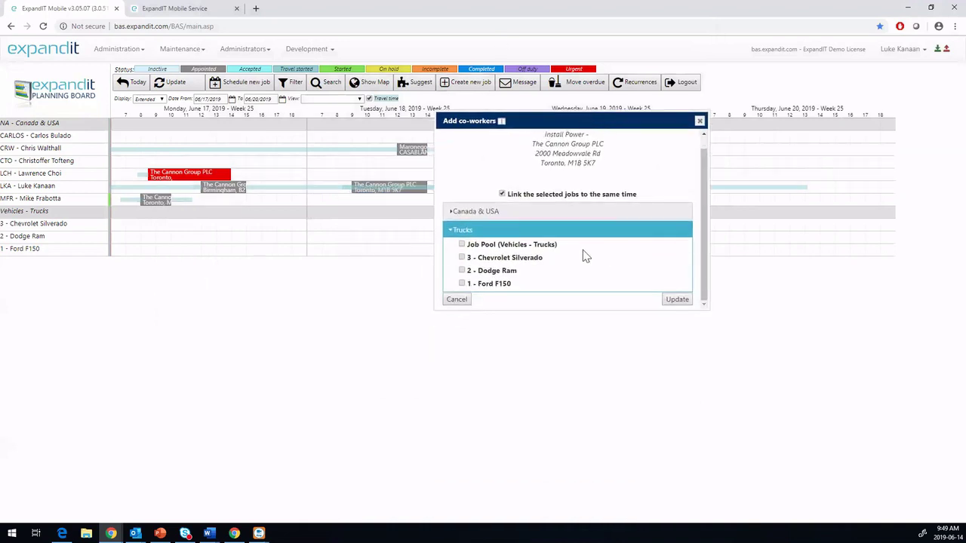
click(476, 214)
scroll(483, 236, down, 1)
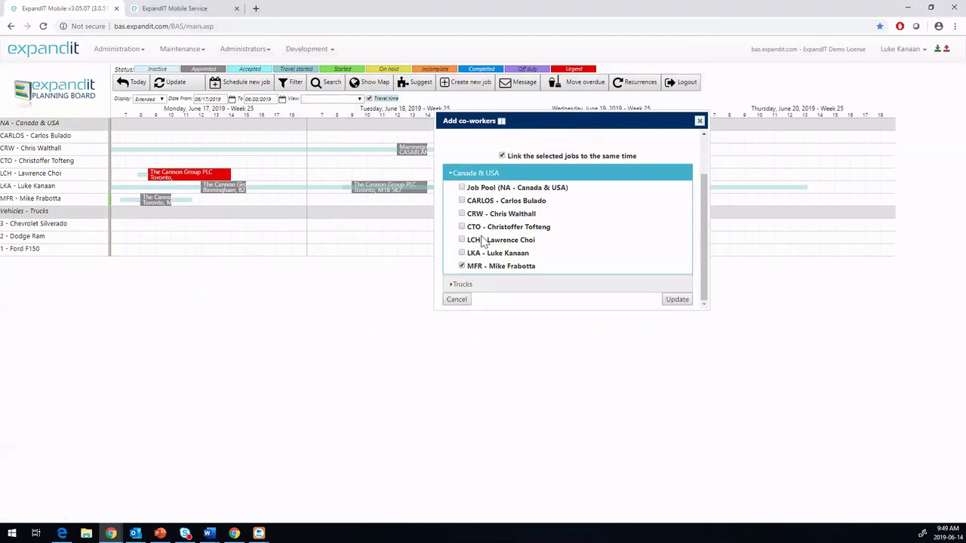
click(464, 284)
click(461, 257)
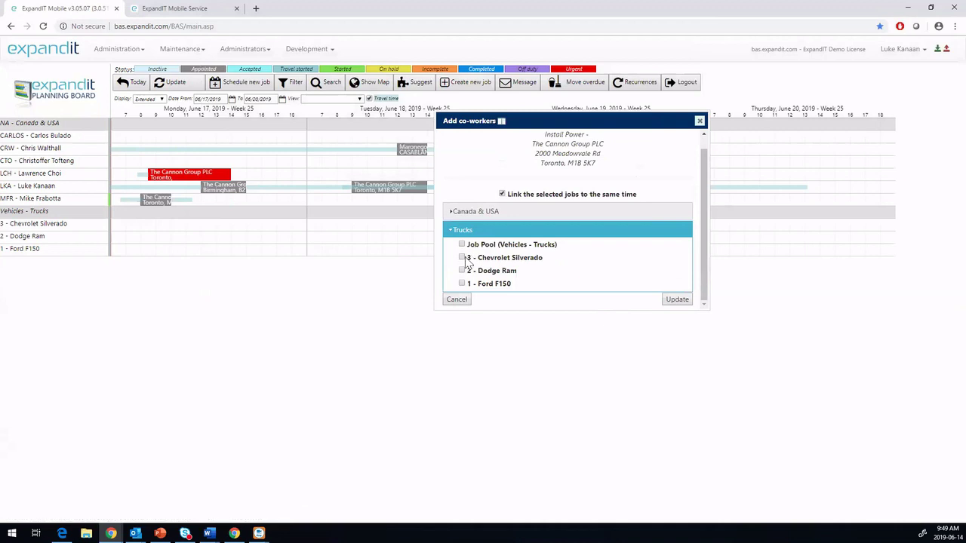
click(676, 300)
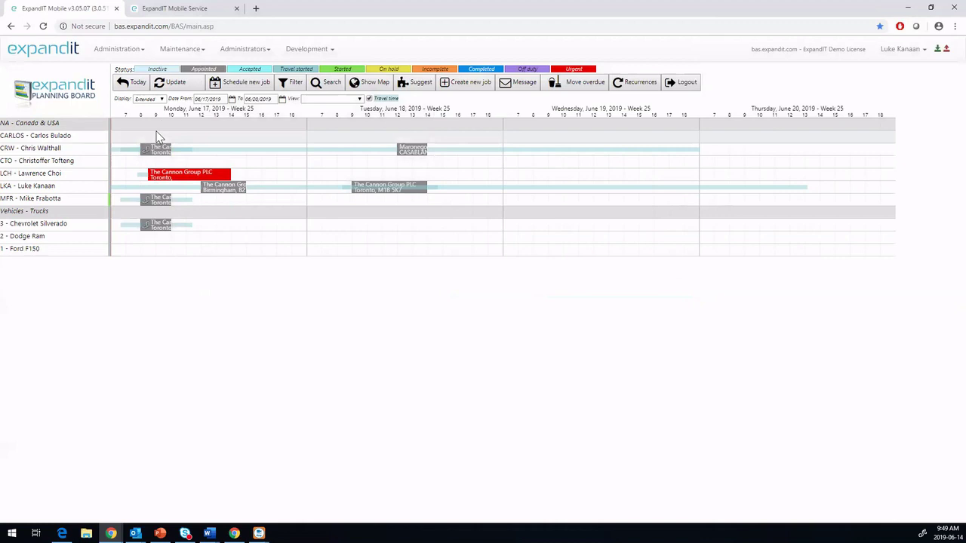
right_click(407, 156)
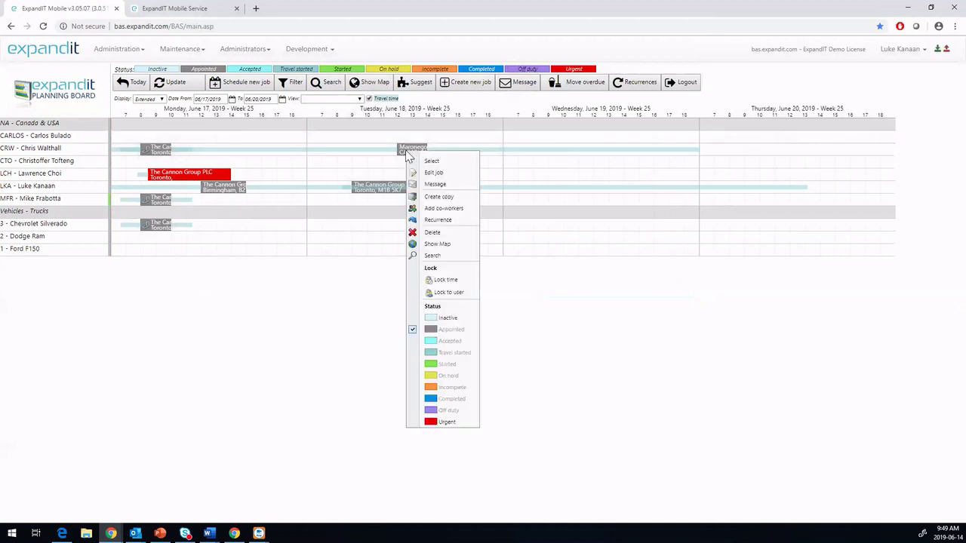
click(447, 186)
drag(490, 133, 499, 128)
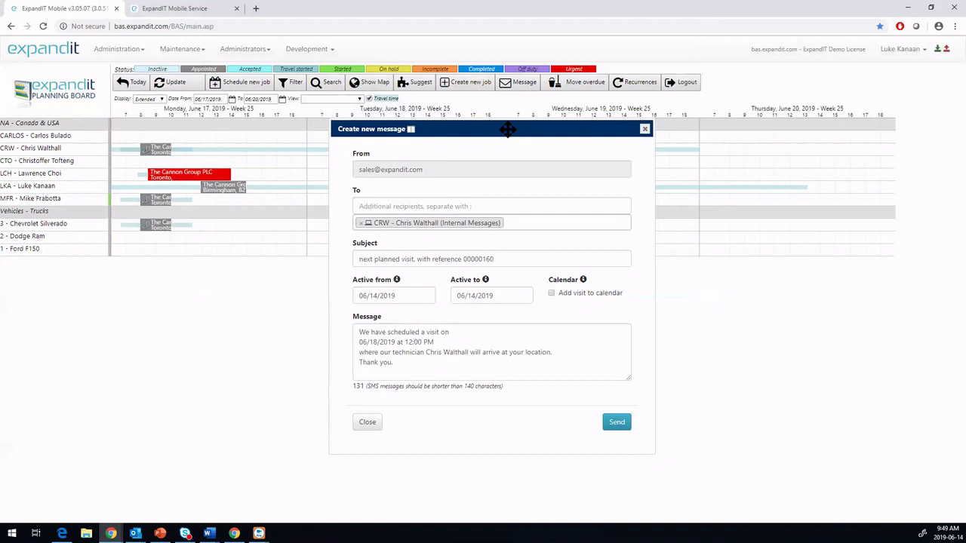
drag(508, 130, 523, 114)
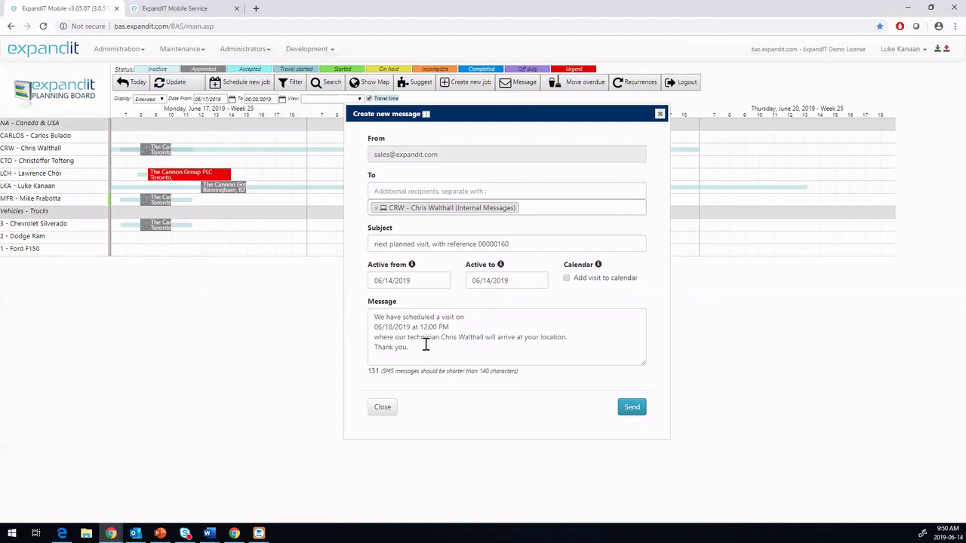
drag(417, 340, 469, 345)
click(470, 346)
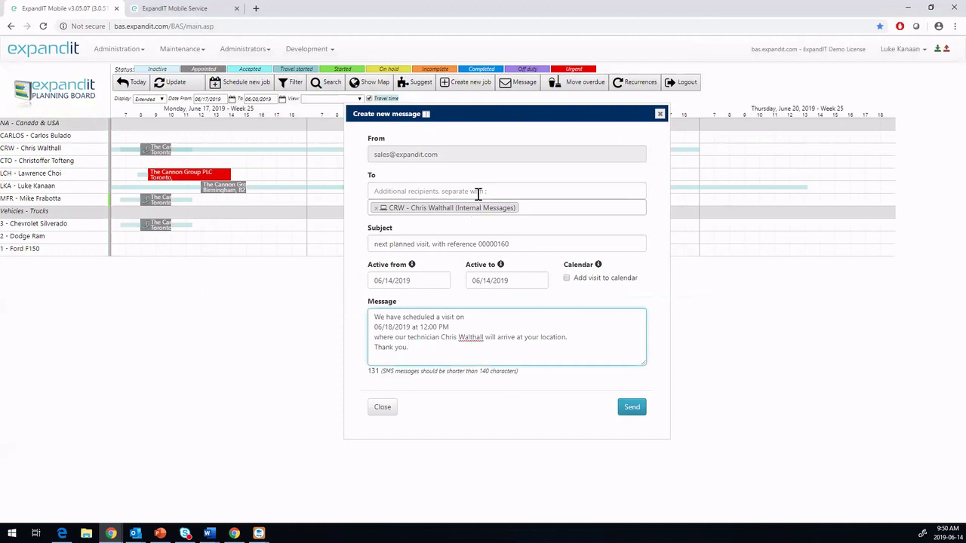
click(660, 116)
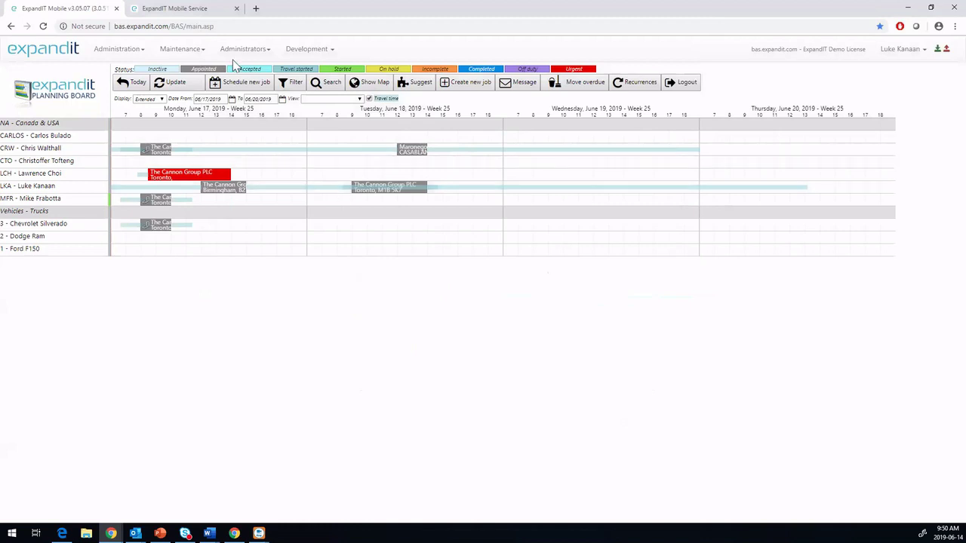
Step: Switch to the mobile service client tab and make it full screen with F11
click(217, 16)
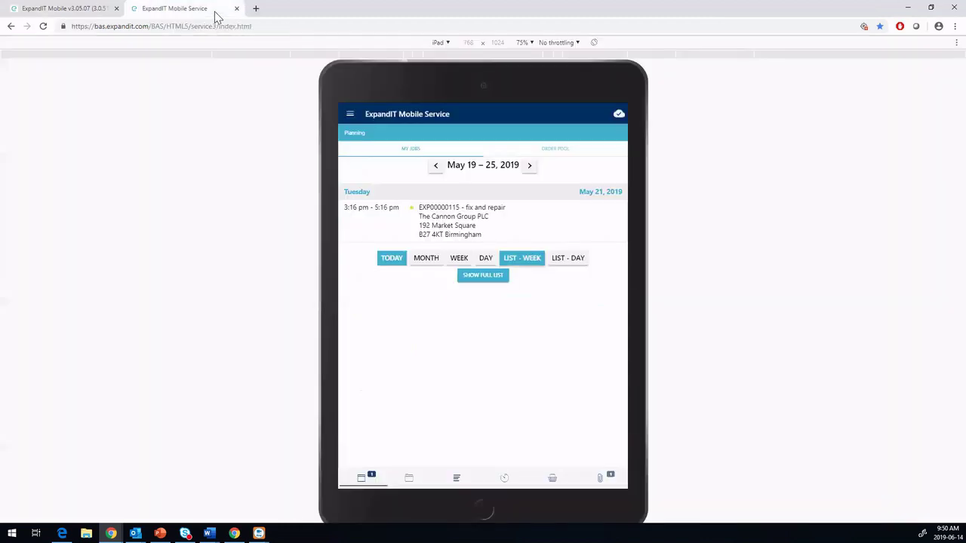
key(F11)
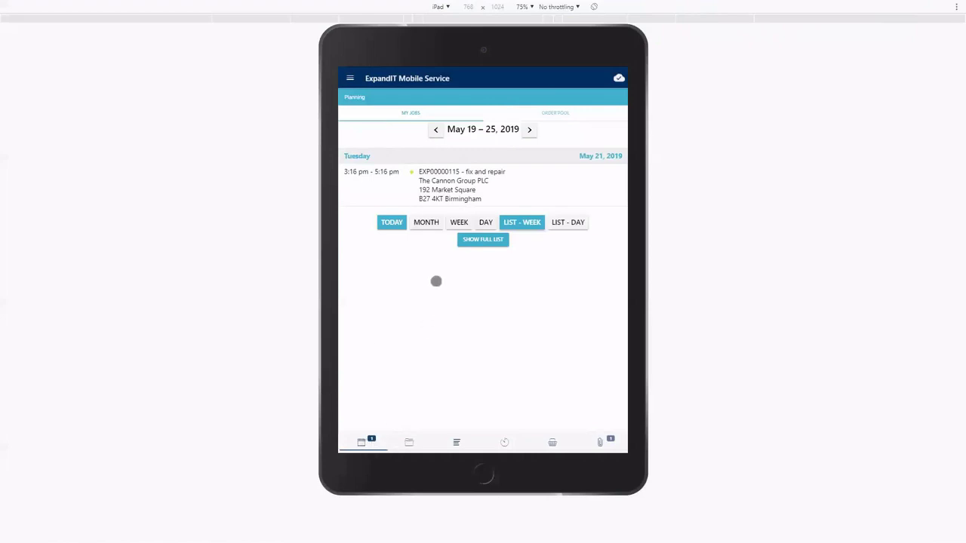
Step: Refresh the mobile job list and page forward through the upcoming weeks
drag(431, 252, 438, 362)
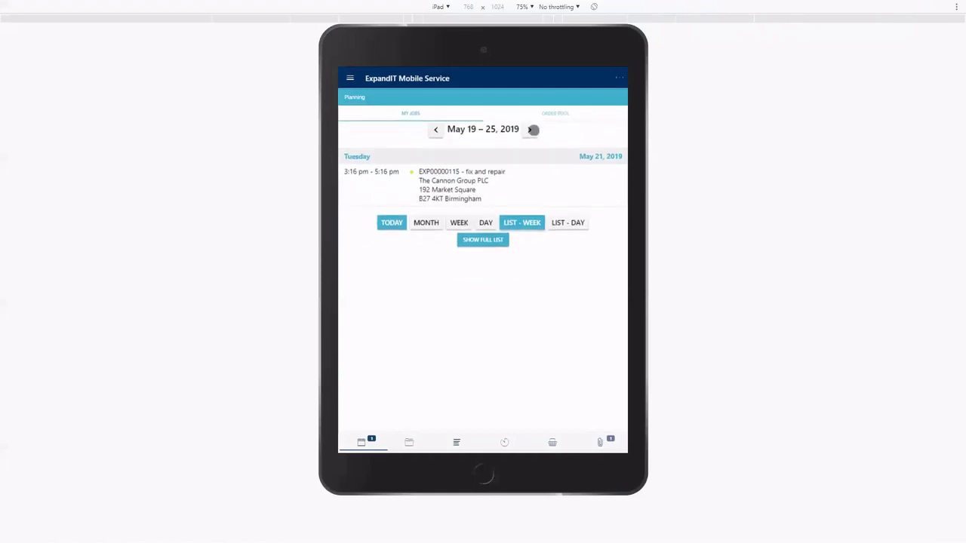
click(533, 130)
click(535, 130)
click(527, 130)
click(527, 130)
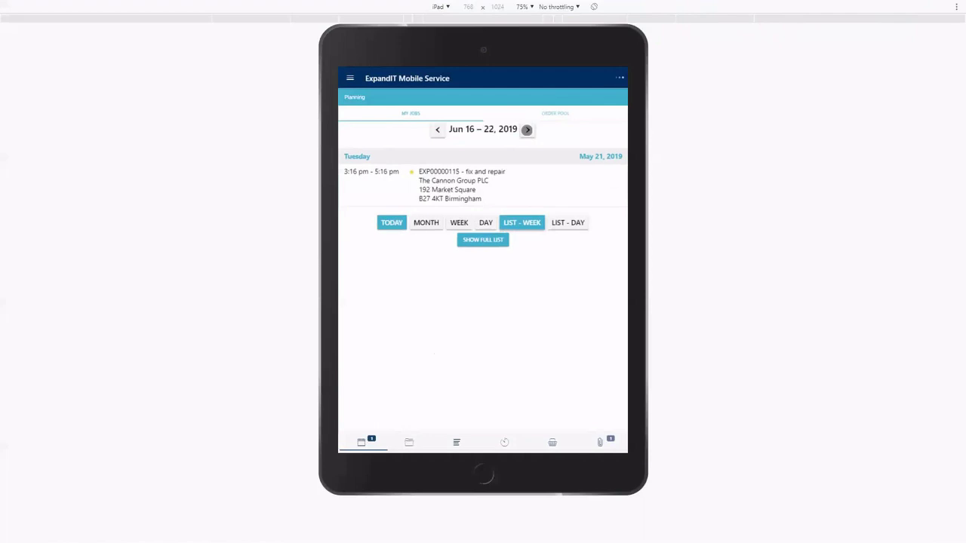
click(441, 130)
drag(570, 136, 563, 216)
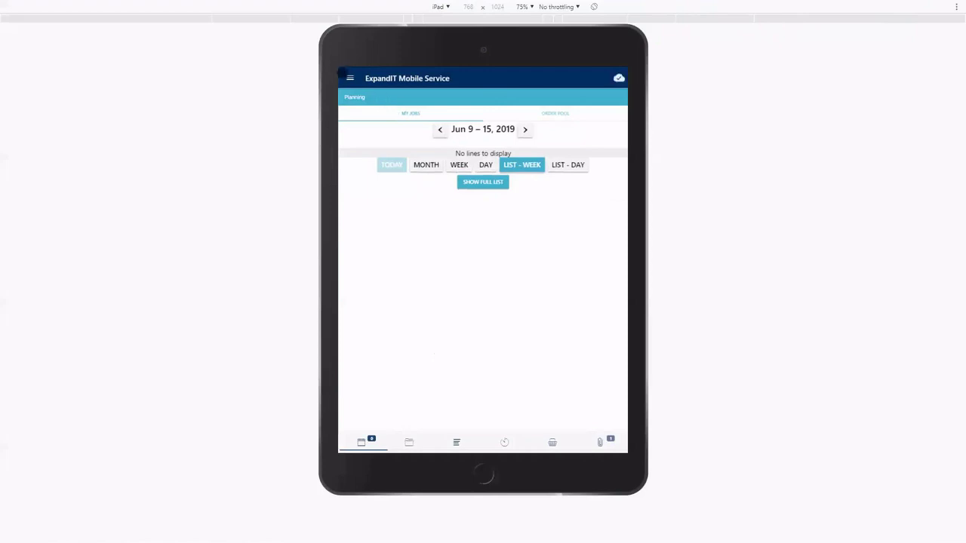
Step: Go to the Jun 16–22 week, refresh it, and switch to the June month view
click(349, 78)
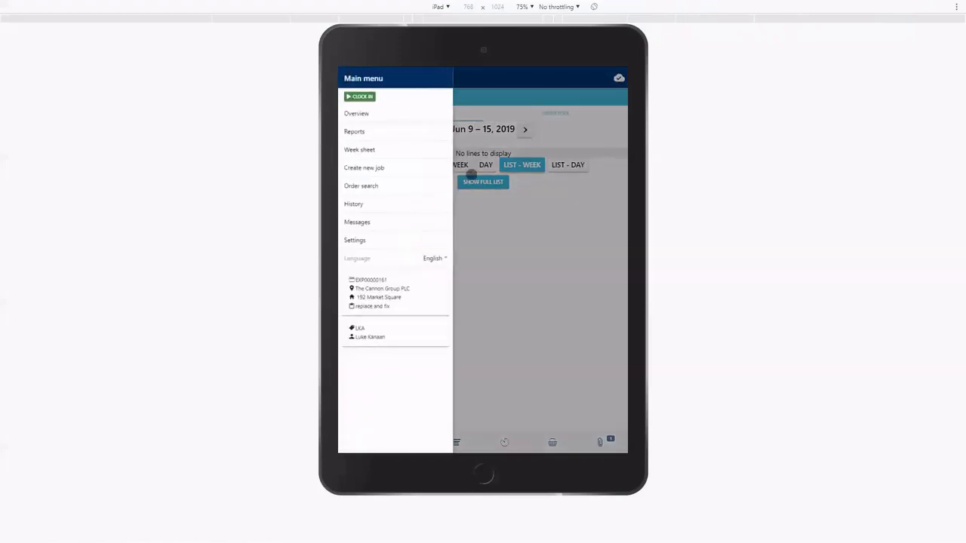
click(523, 128)
click(522, 129)
drag(572, 139, 577, 241)
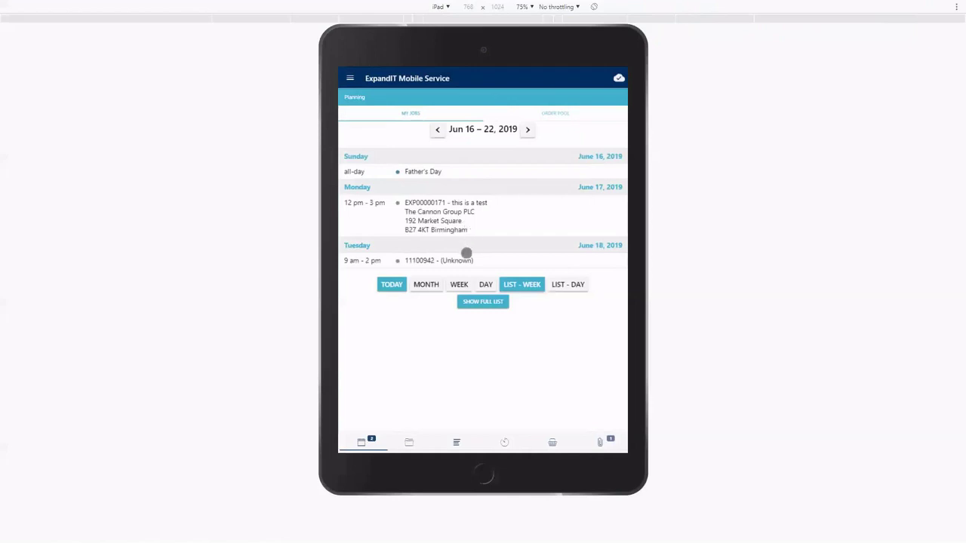
click(433, 286)
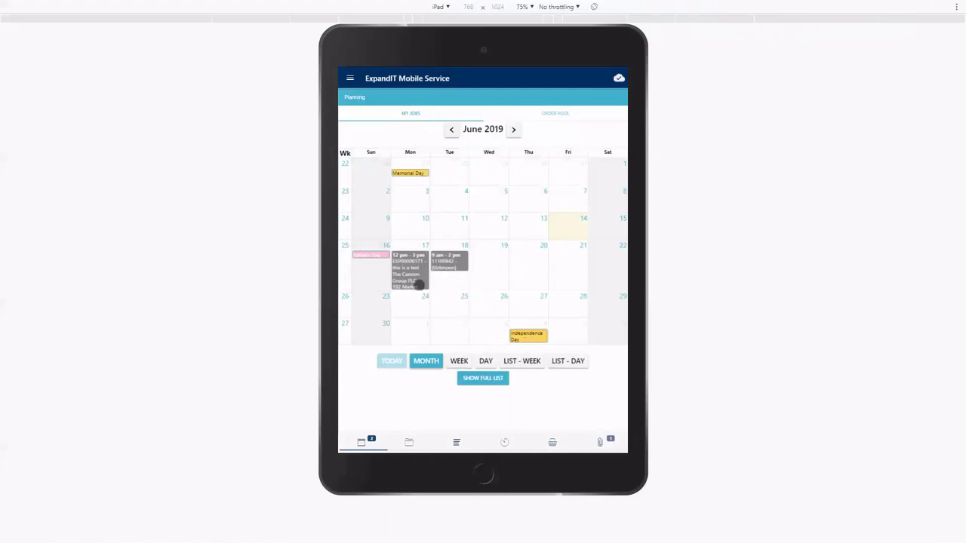
Step: Open the June 17 Cannon Group job from the month grid and scroll through its messages
click(415, 286)
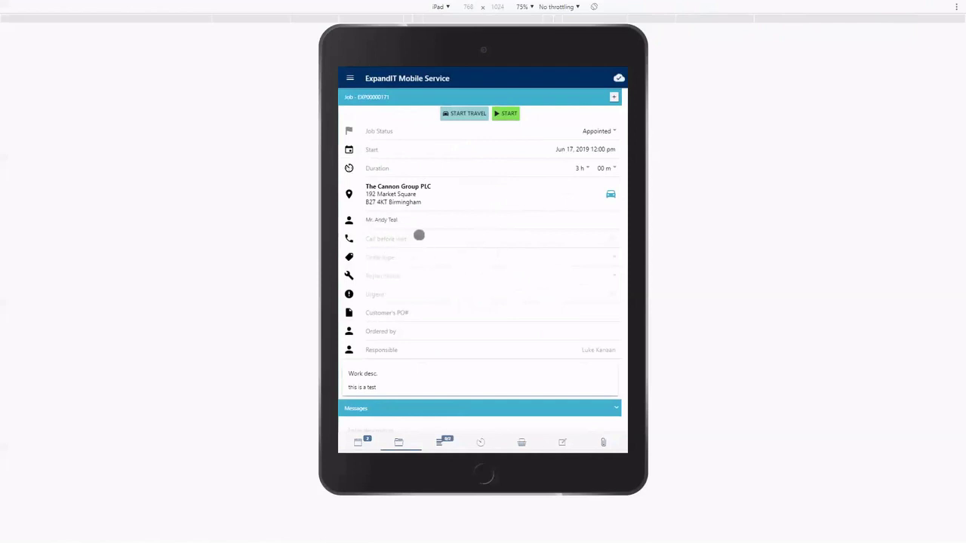
scroll(431, 264, down, 2)
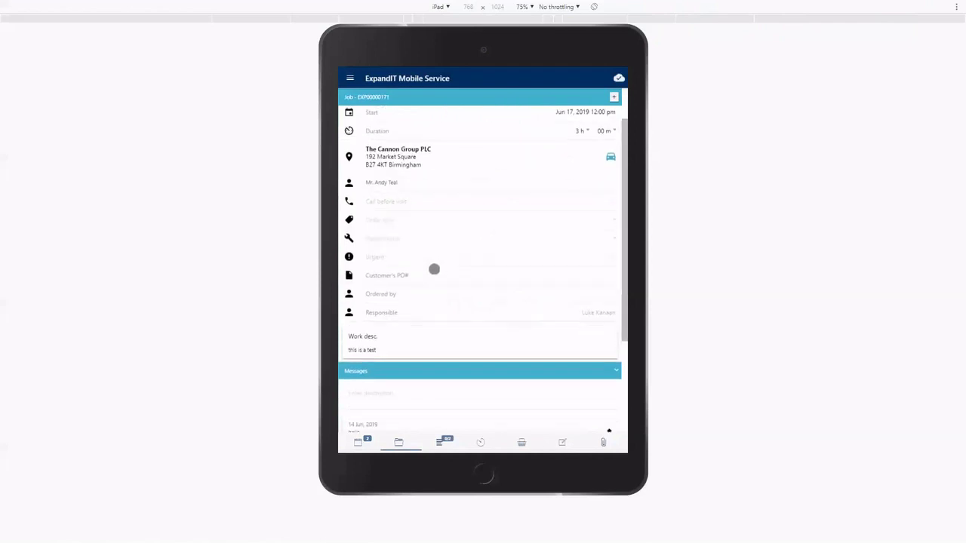
scroll(383, 342, down, 1)
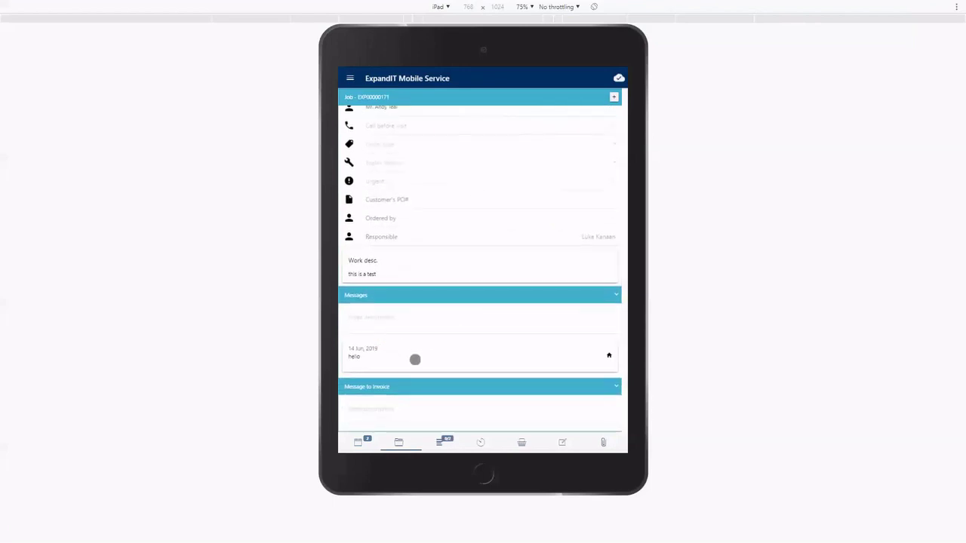
scroll(369, 358, up, 3)
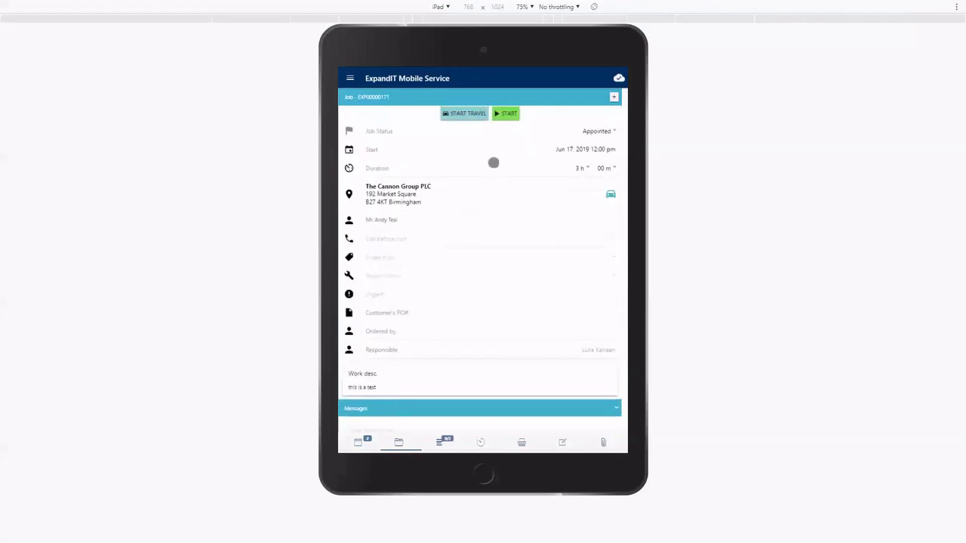
Step: Start the Cannon Group job with repair status Service in process and show its Drive 250MB and Computer III tasks
click(461, 114)
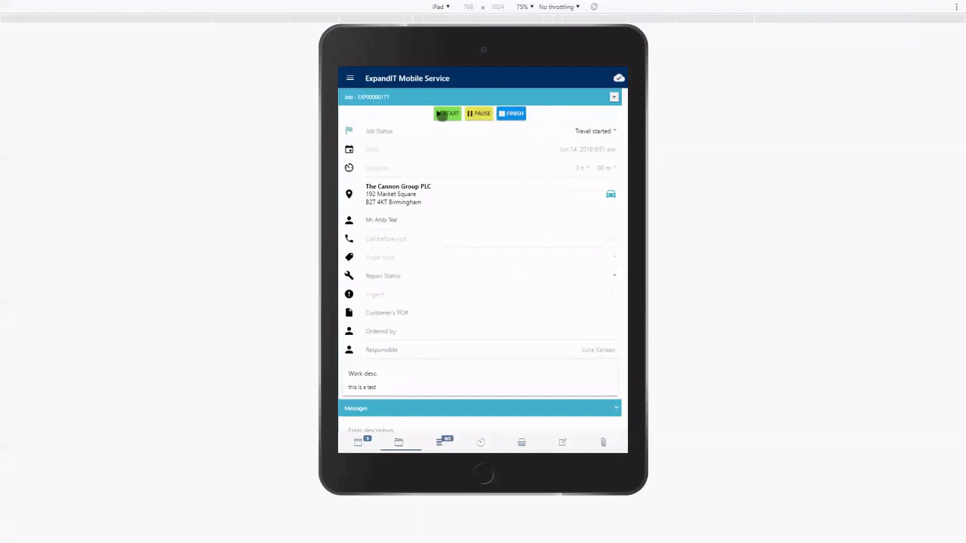
click(441, 113)
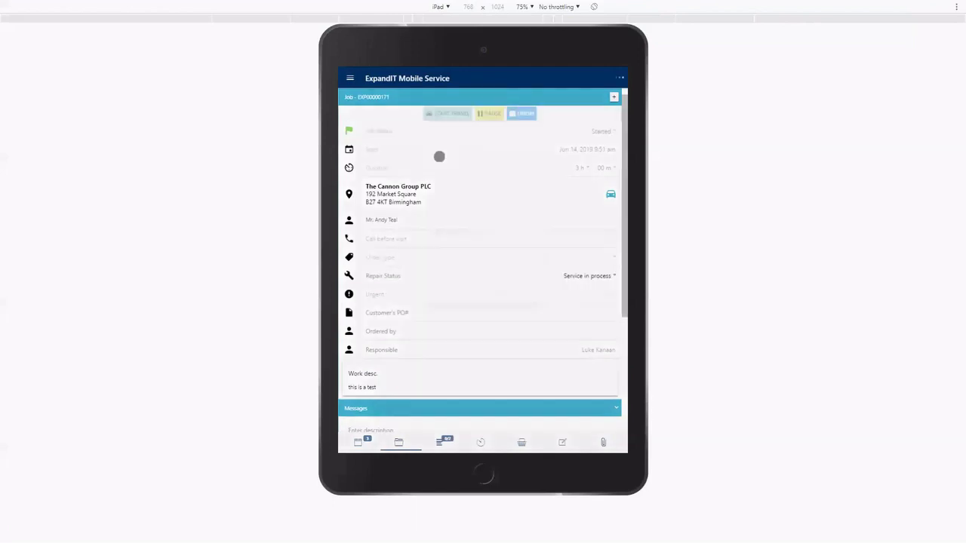
click(521, 289)
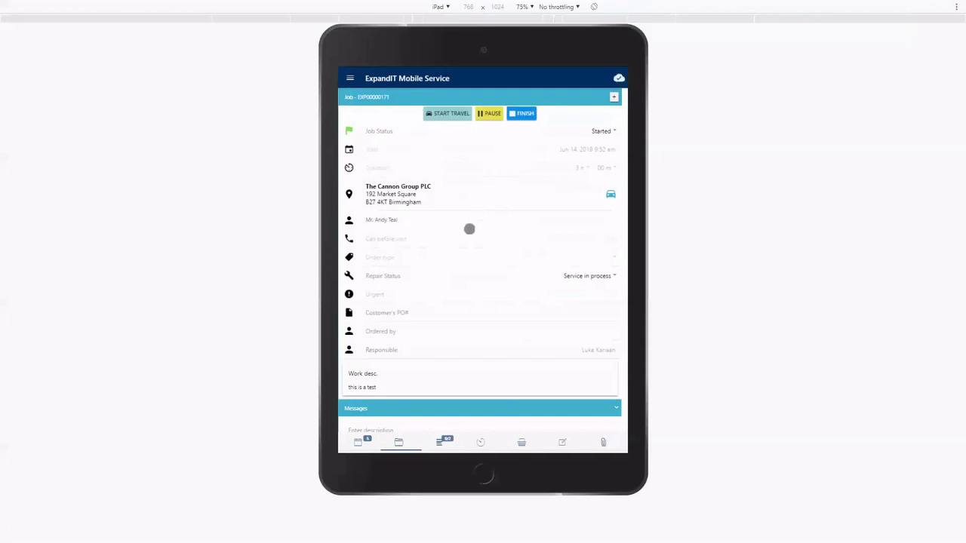
click(443, 439)
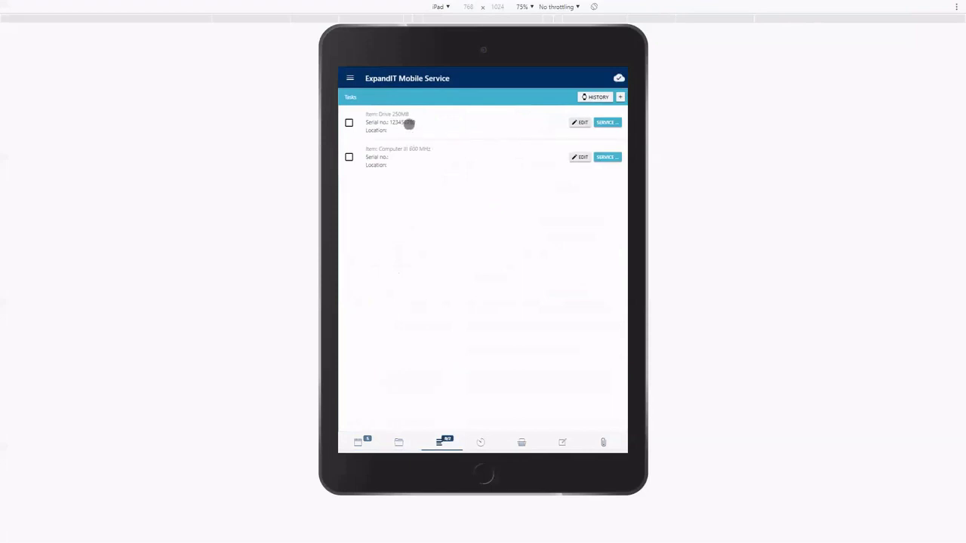
Step: Mark the Drive 250MB task as in progress and bring up its service history
click(348, 123)
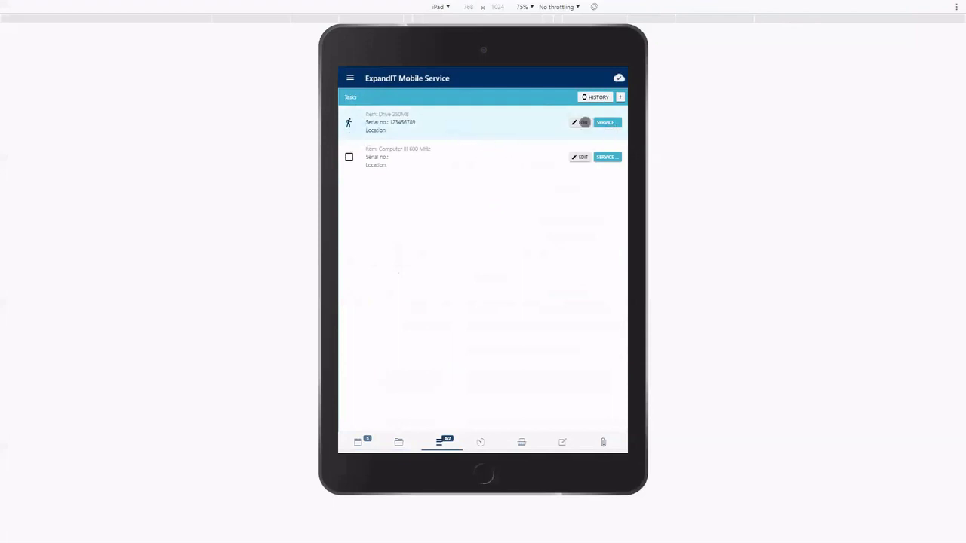
click(578, 123)
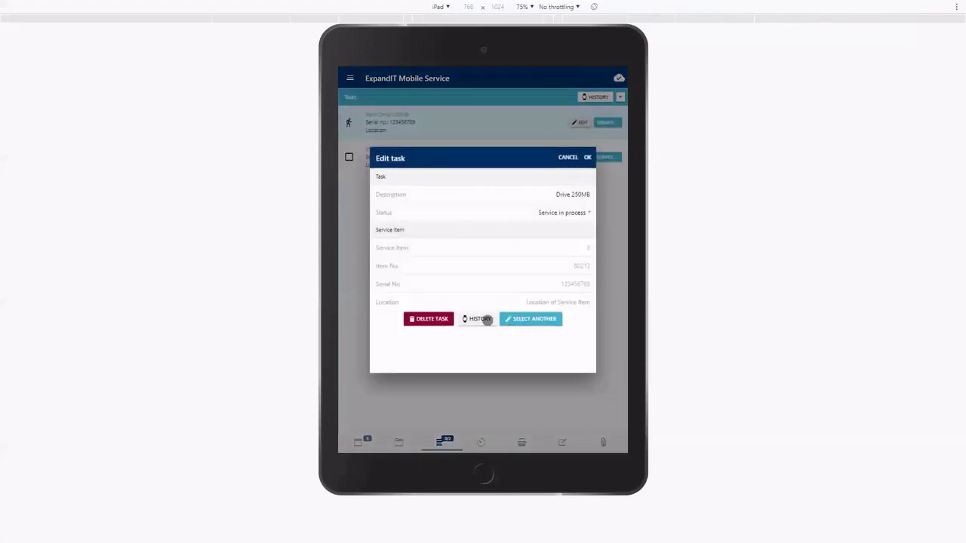
click(488, 320)
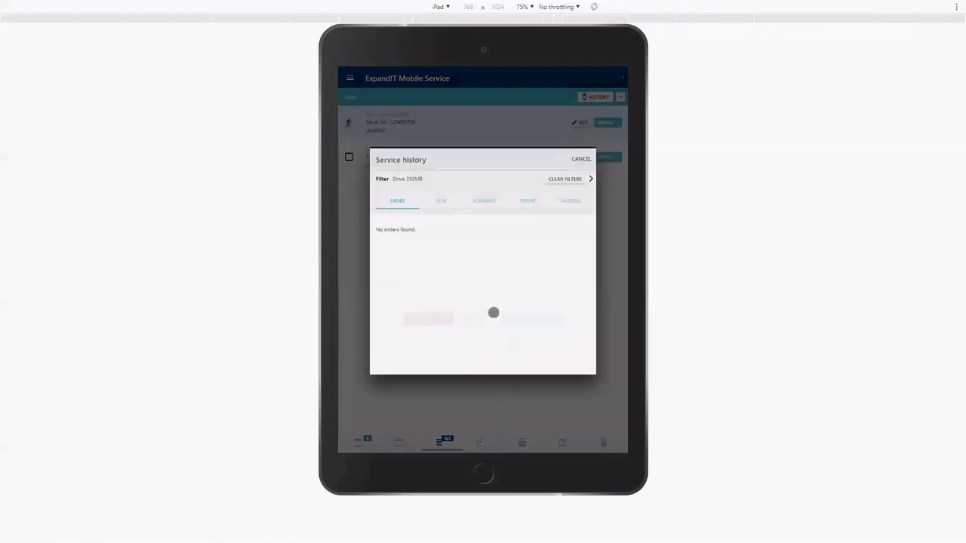
Step: Review the drive's past tasks, reports and materials, such as 80219 screws, 4 PCS on 20 Apr 2018
click(444, 200)
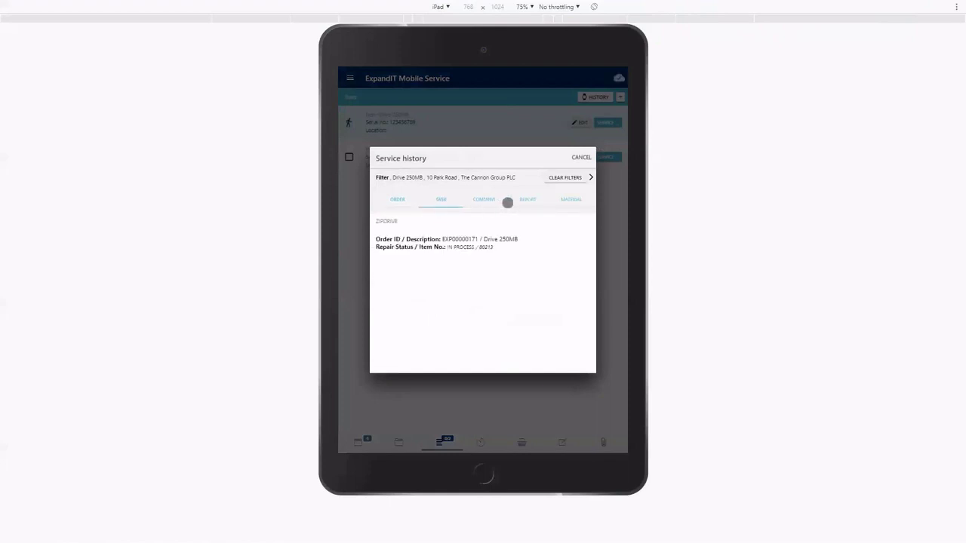
click(527, 202)
click(577, 201)
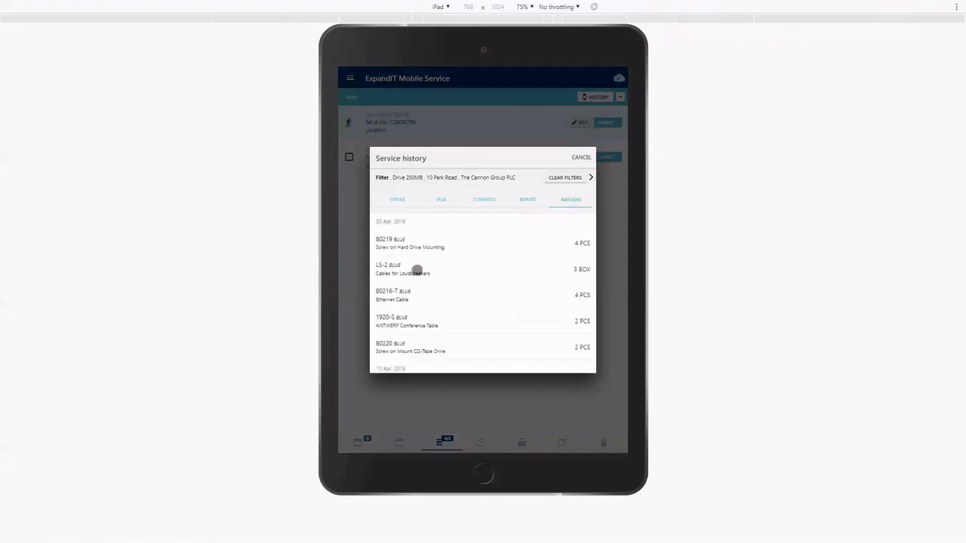
scroll(440, 264, down, 1)
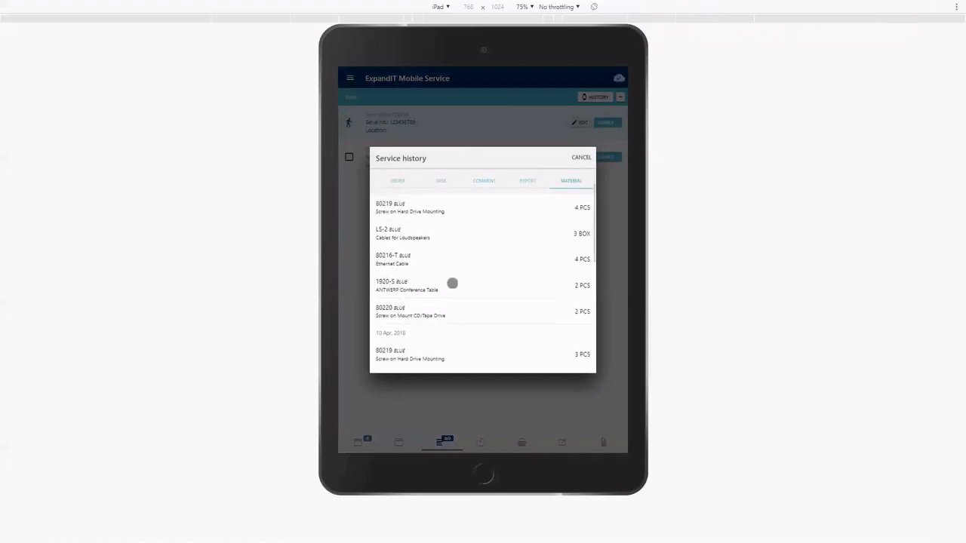
scroll(452, 283, up, 1)
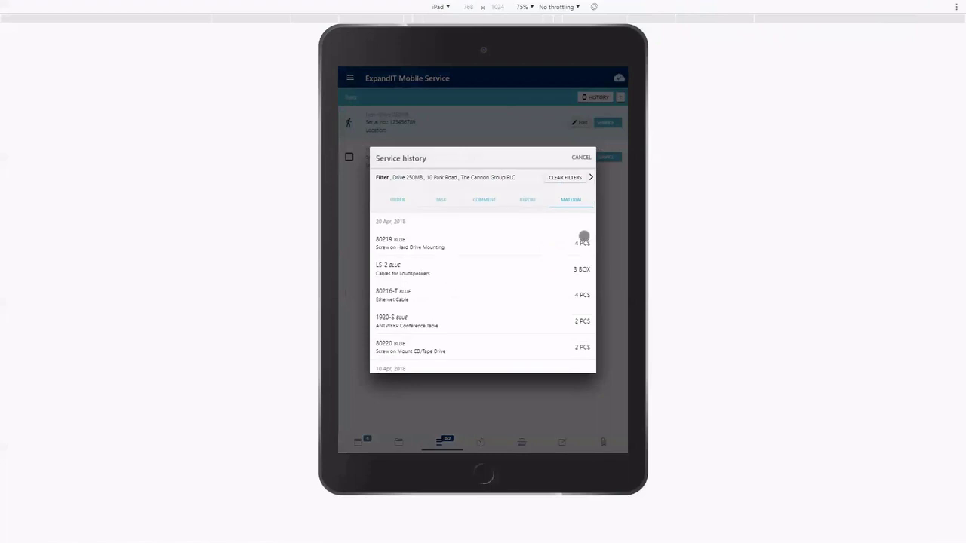
Step: Close the service history and the Drive 250MB task details
click(581, 157)
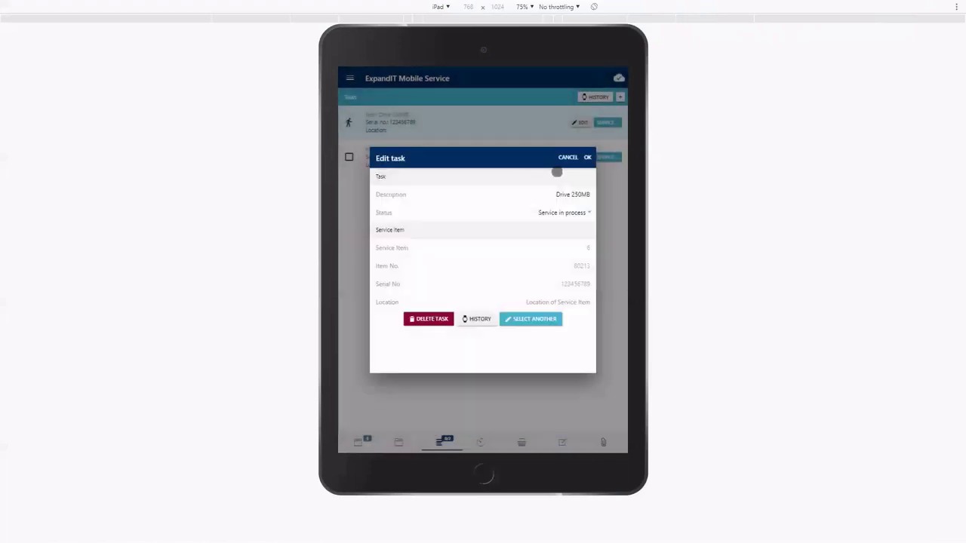
click(567, 156)
click(578, 122)
click(587, 162)
Step: Set the Drive 250MB task status to Service is finished
click(578, 130)
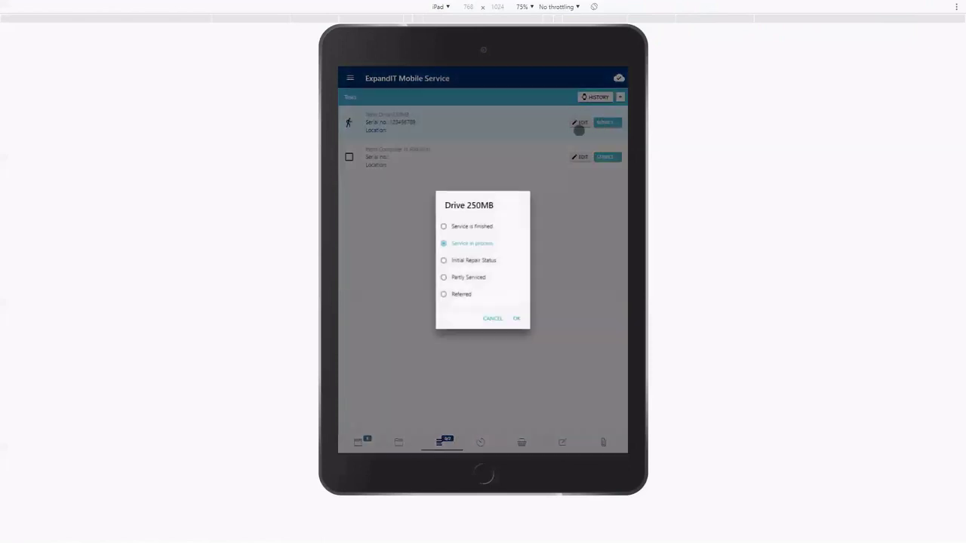
click(487, 229)
click(516, 318)
right_click(516, 318)
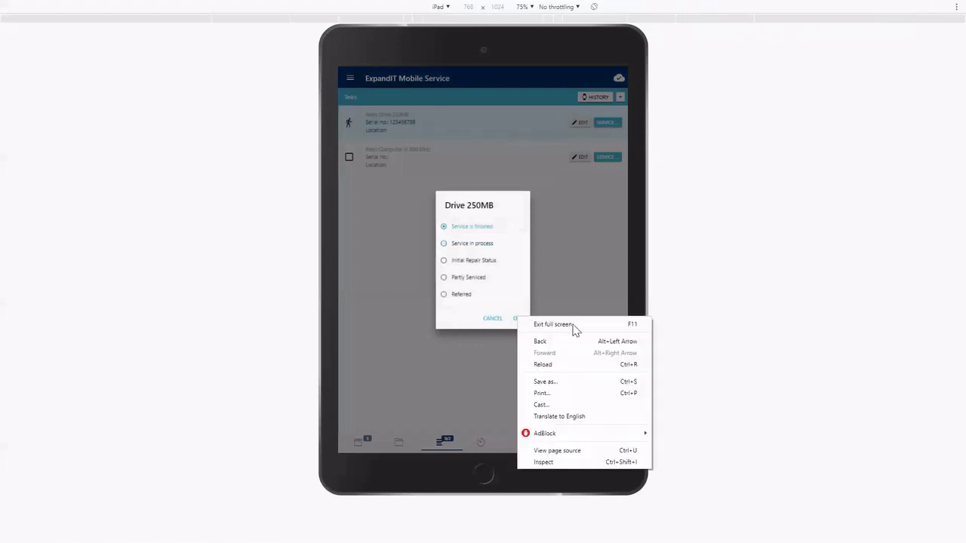
click(514, 317)
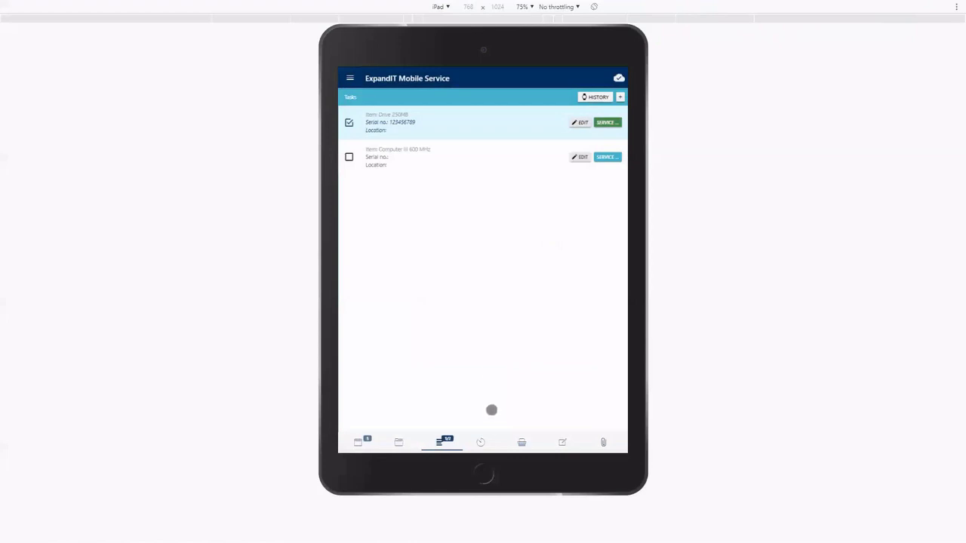
click(483, 443)
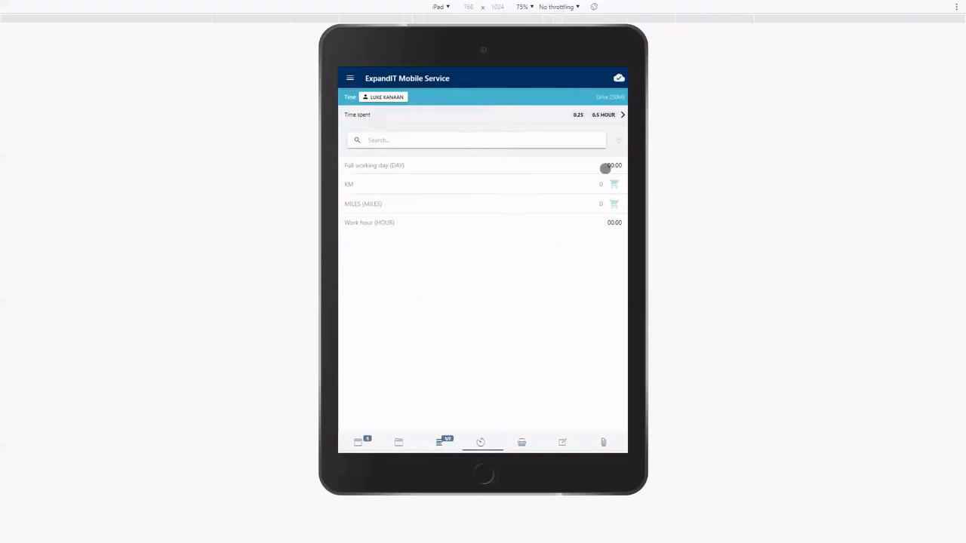
Step: Log 1 full working day and 10 KM as time spent on the job
click(608, 165)
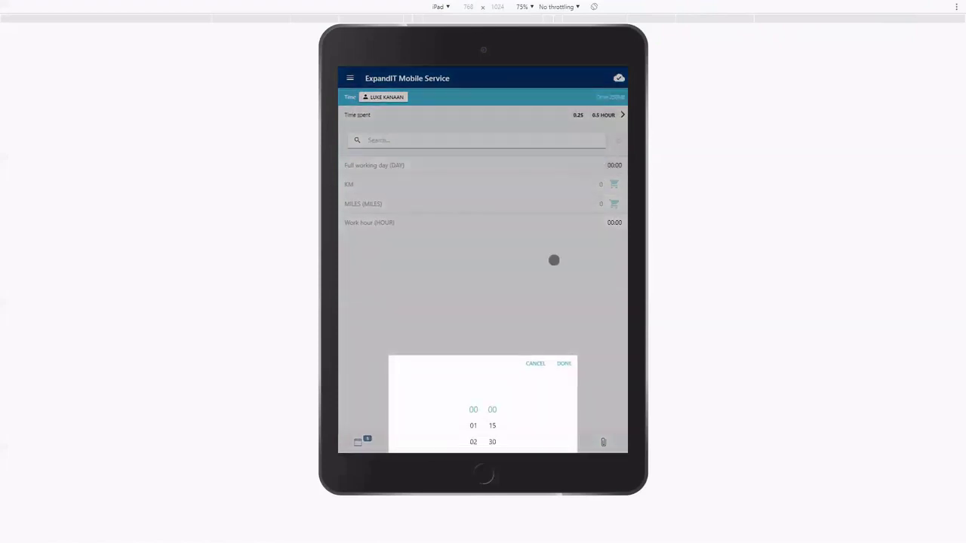
drag(472, 407, 471, 392)
click(564, 364)
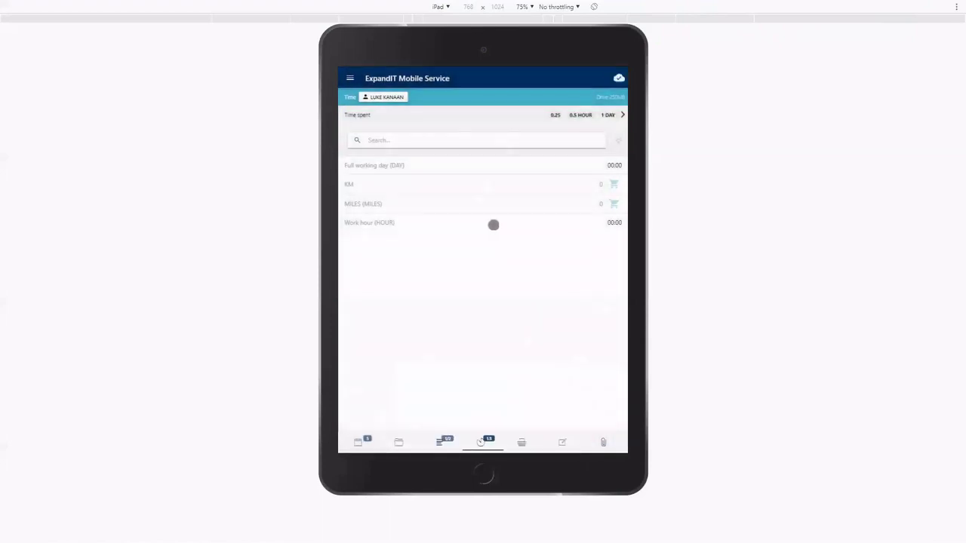
click(601, 184)
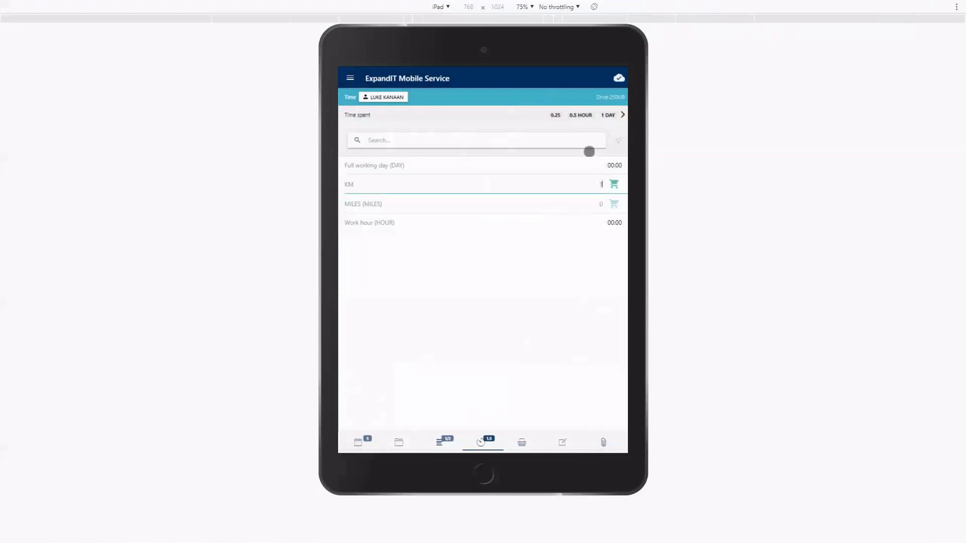
click(612, 184)
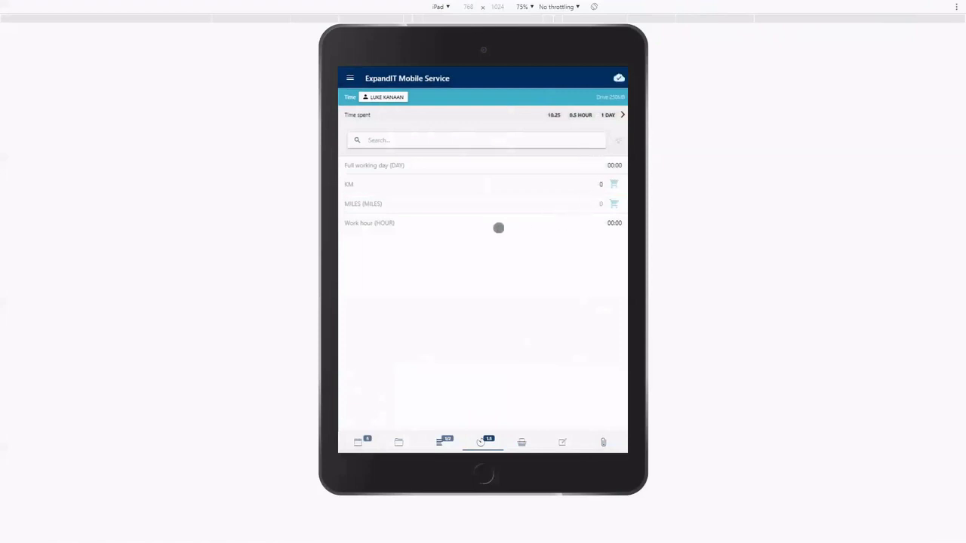
Step: Check the time spent entries and the resources list without making changes
click(366, 114)
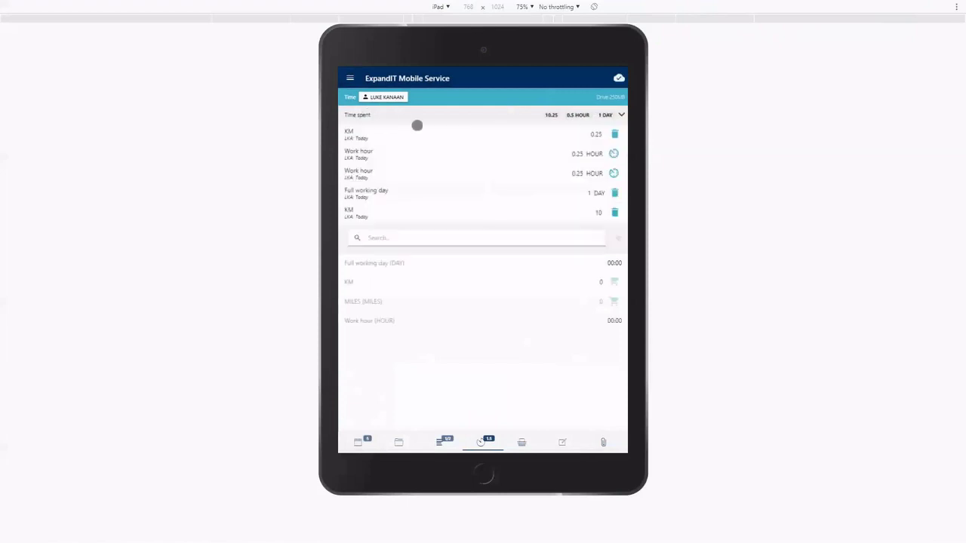
click(369, 111)
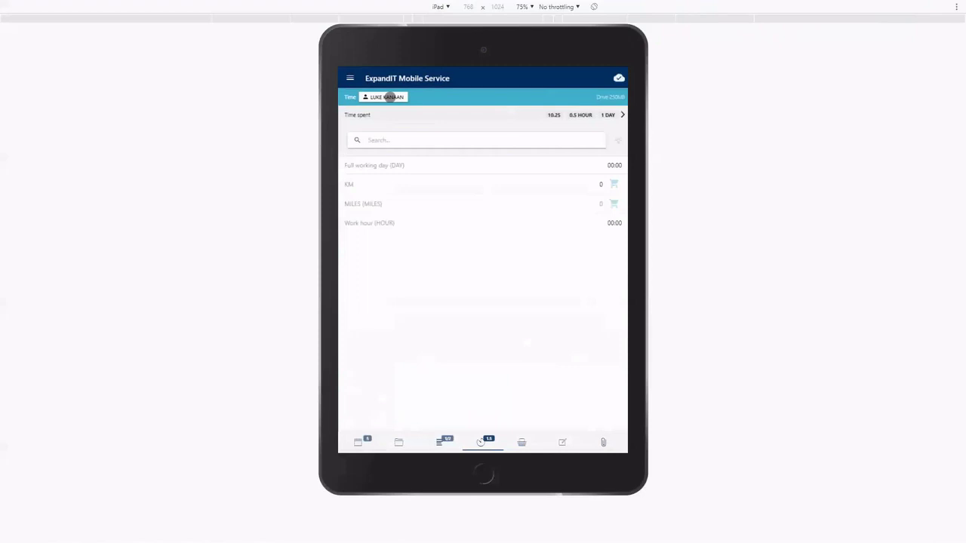
click(391, 96)
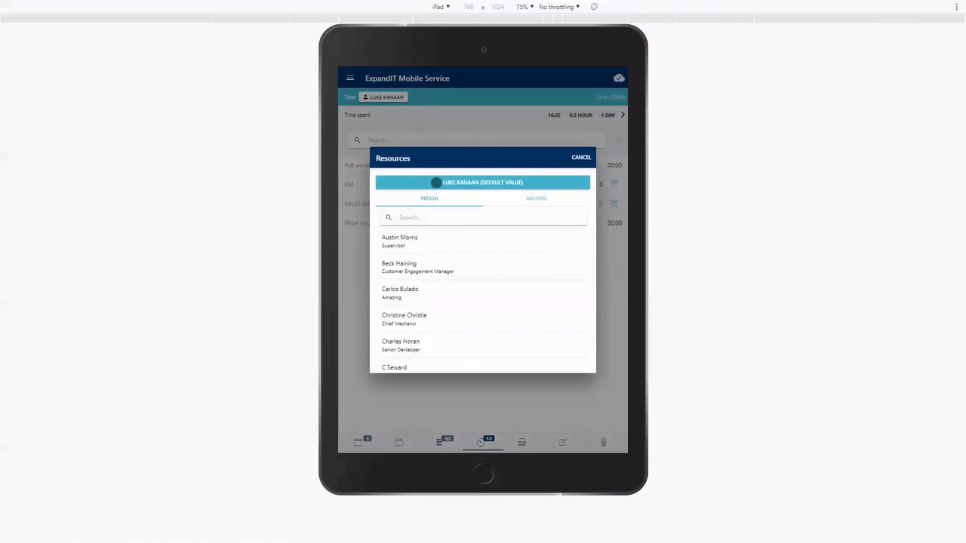
click(581, 157)
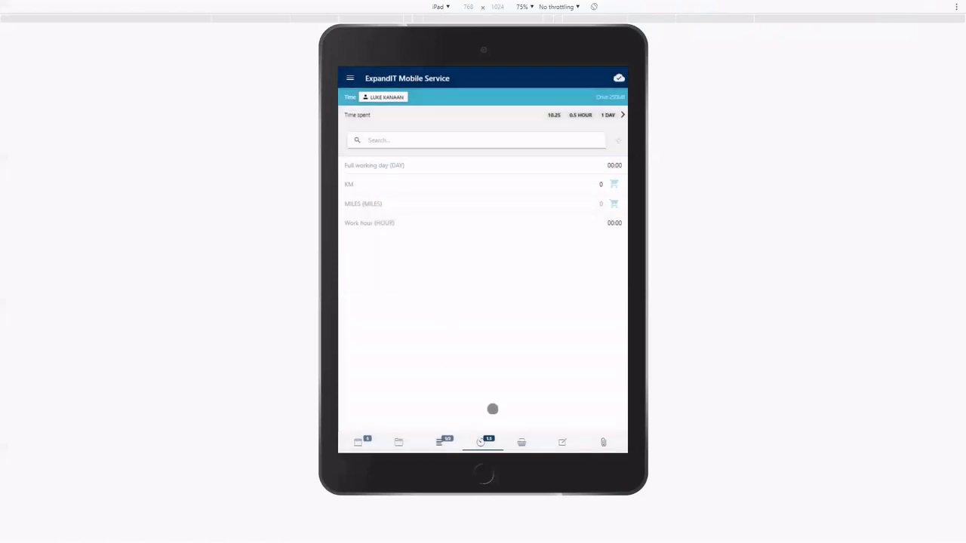
Step: Search materials for 'screws' and add 80219 at 3 PCS and 80220 at 1 PCS to materials used
click(522, 445)
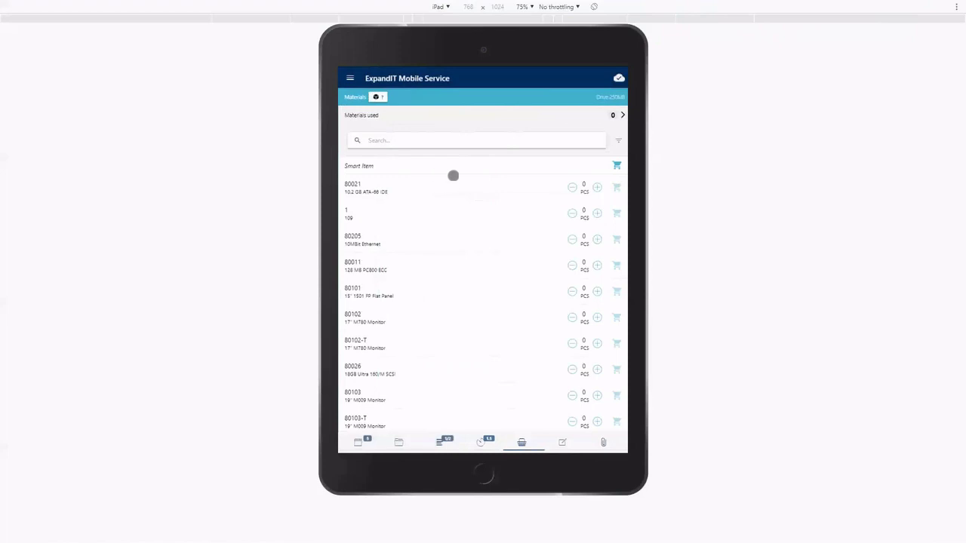
mouse_move(505, 249)
mouse_down()
mouse_move(506, 190)
mouse_move(509, 231)
mouse_up()
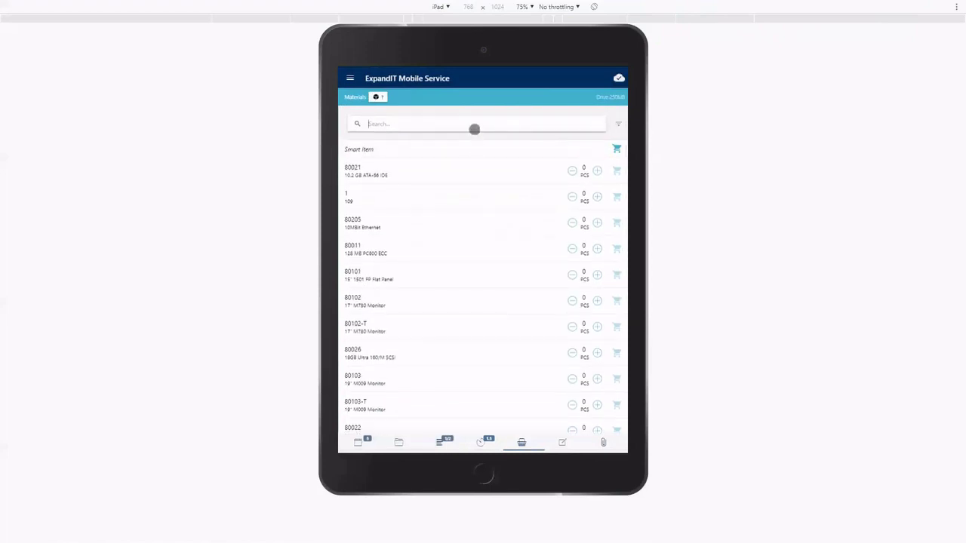
text(screws)
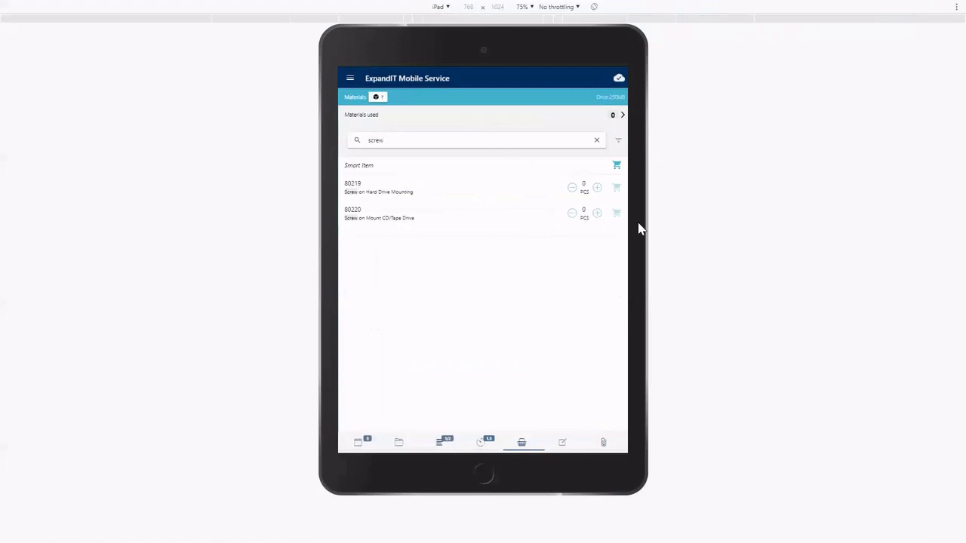
click(595, 189)
click(595, 188)
click(595, 189)
click(596, 213)
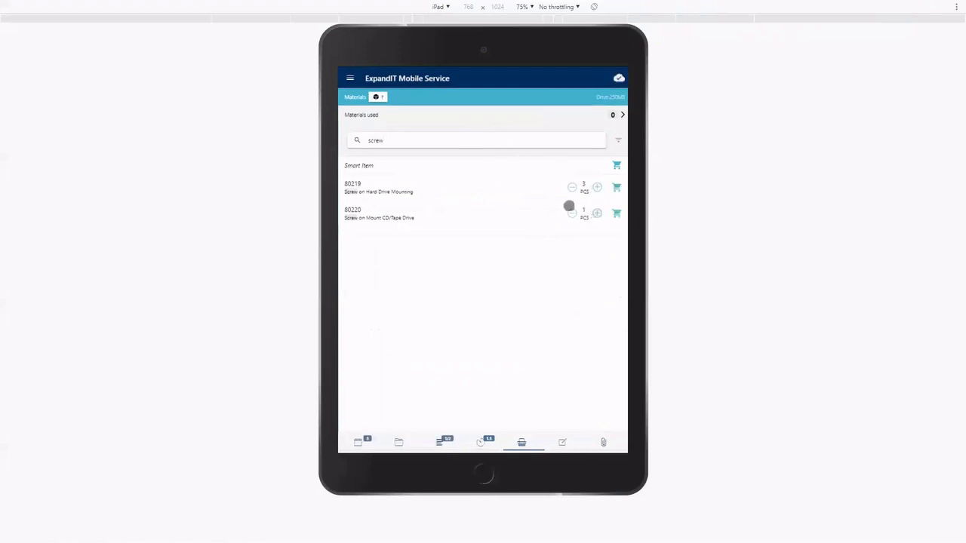
click(610, 188)
click(612, 116)
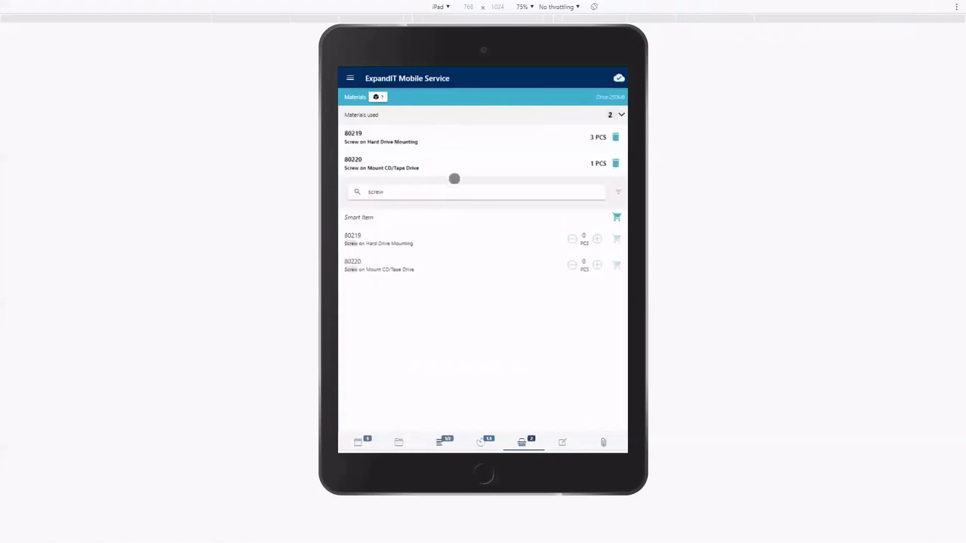
Step: Switch the inventory location to Blue Warehouse and add one more 80219 screw, 1 PCS
click(376, 97)
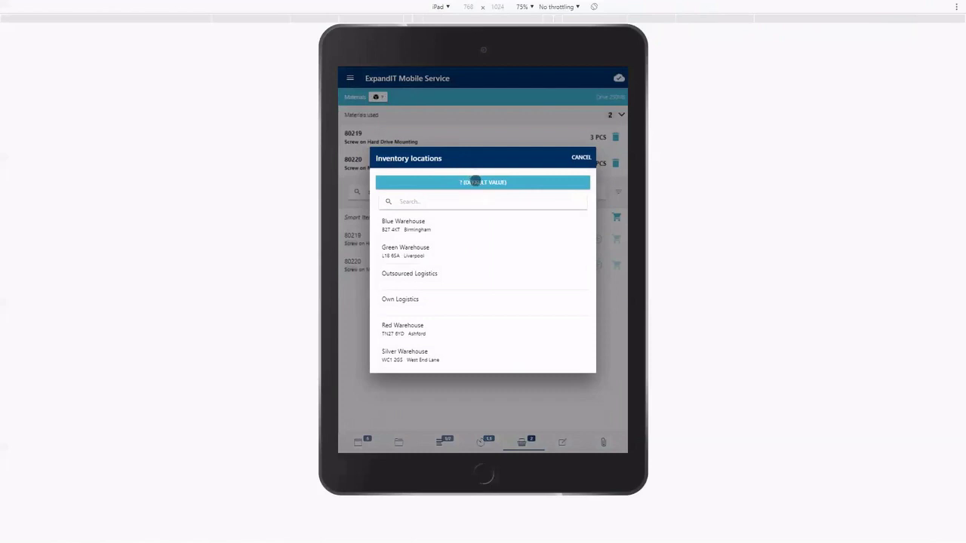
click(418, 229)
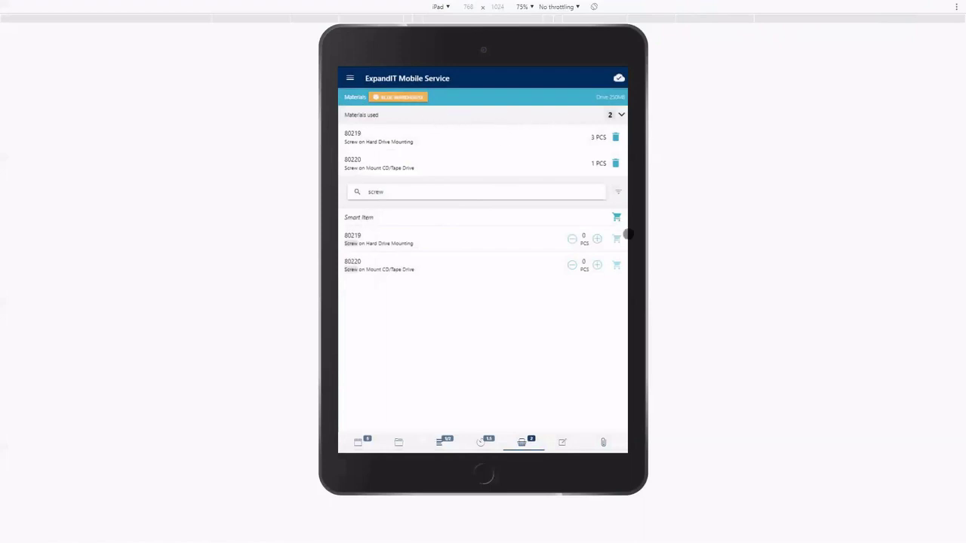
click(595, 238)
click(616, 239)
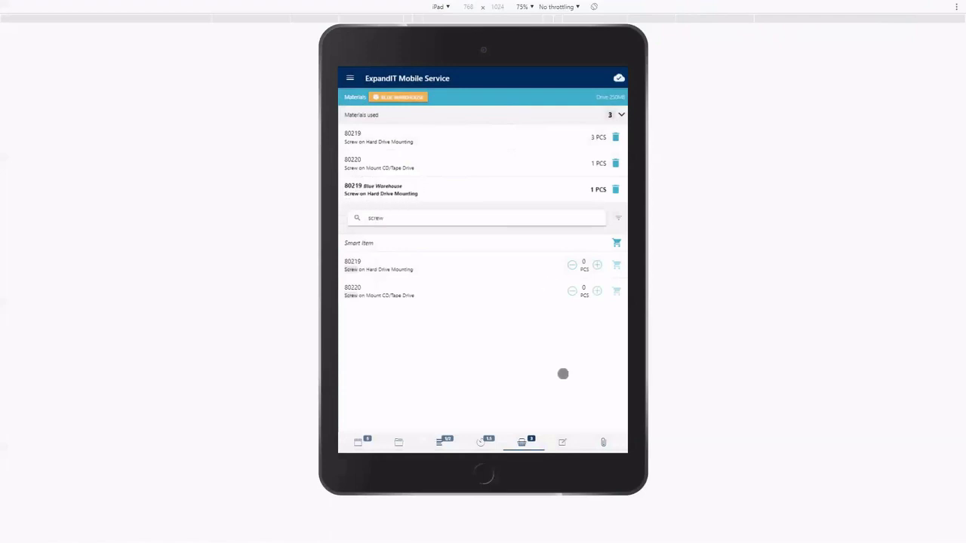
Step: Start a new NA Test Report and answer Yes to both pump checks
click(564, 442)
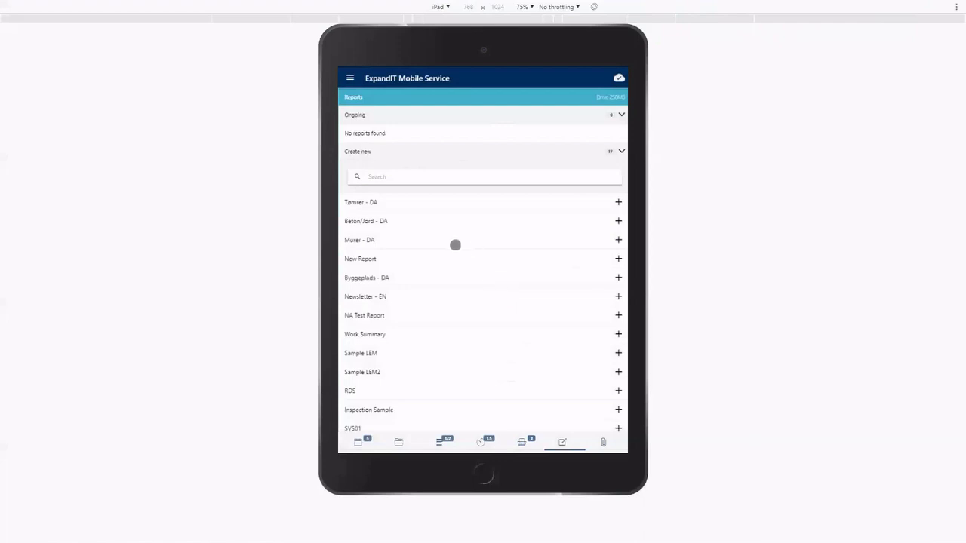
click(384, 278)
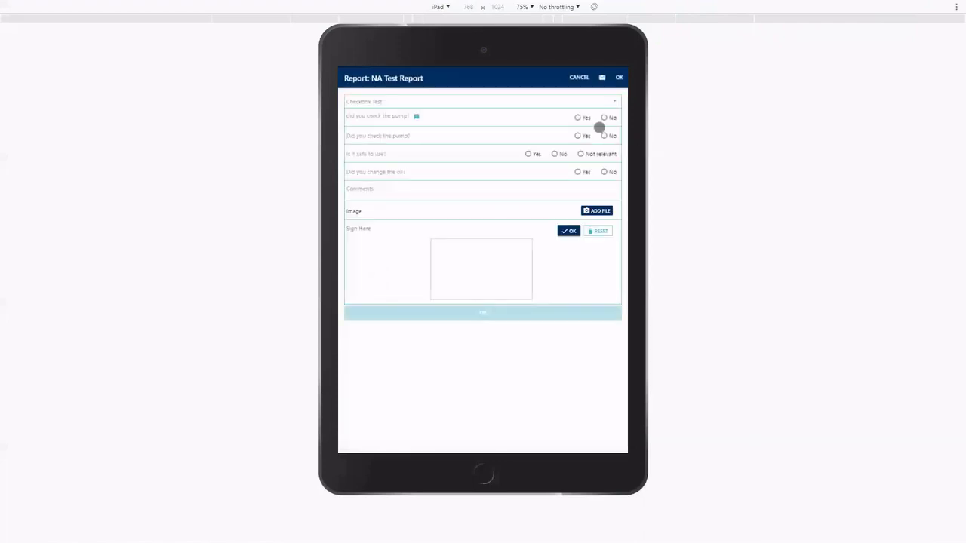
click(578, 117)
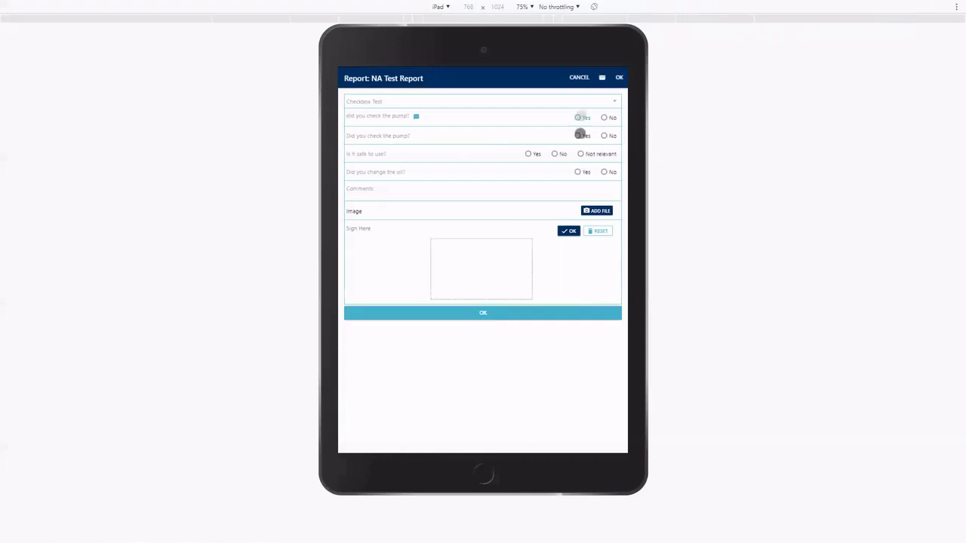
click(579, 135)
Step: Tick Option 2 under Checkbox Test, enter the comment 'hello', and sign the report
click(610, 101)
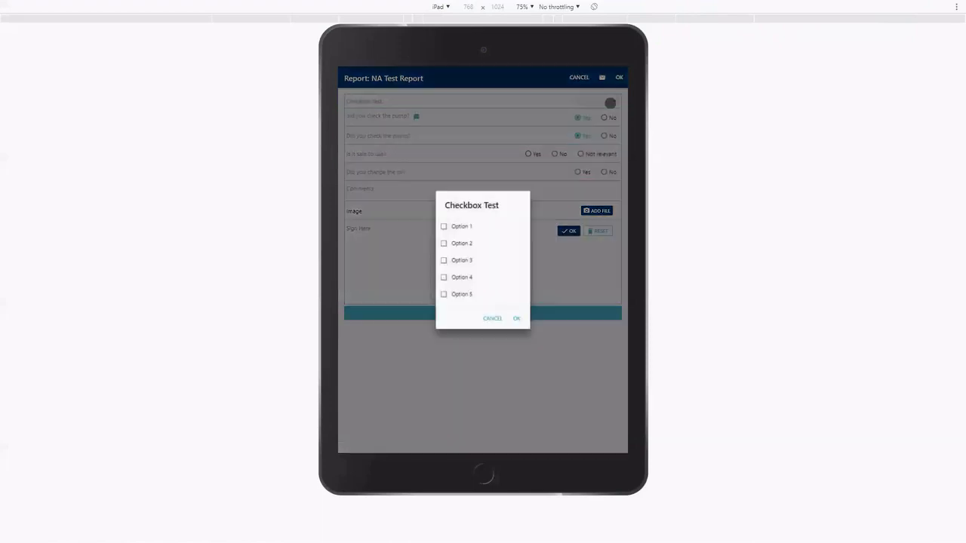
click(469, 243)
click(516, 318)
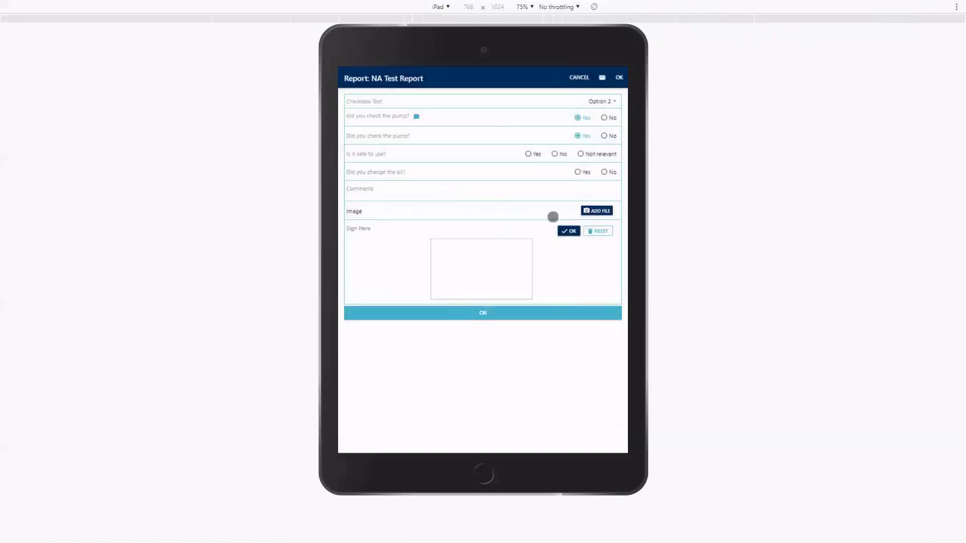
click(566, 188)
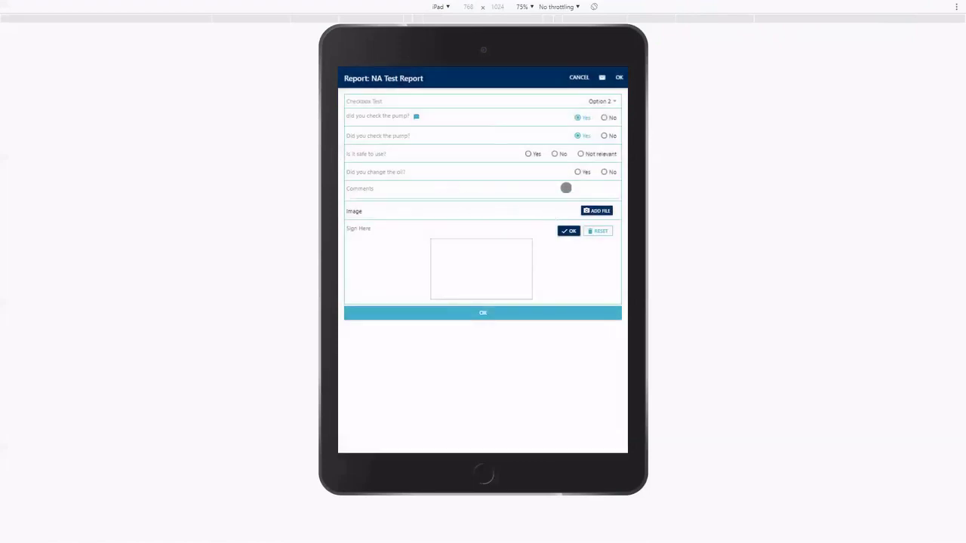
text(hello)
mouse_move(448, 247)
mouse_down()
mouse_move(475, 241)
mouse_move(521, 262)
mouse_up()
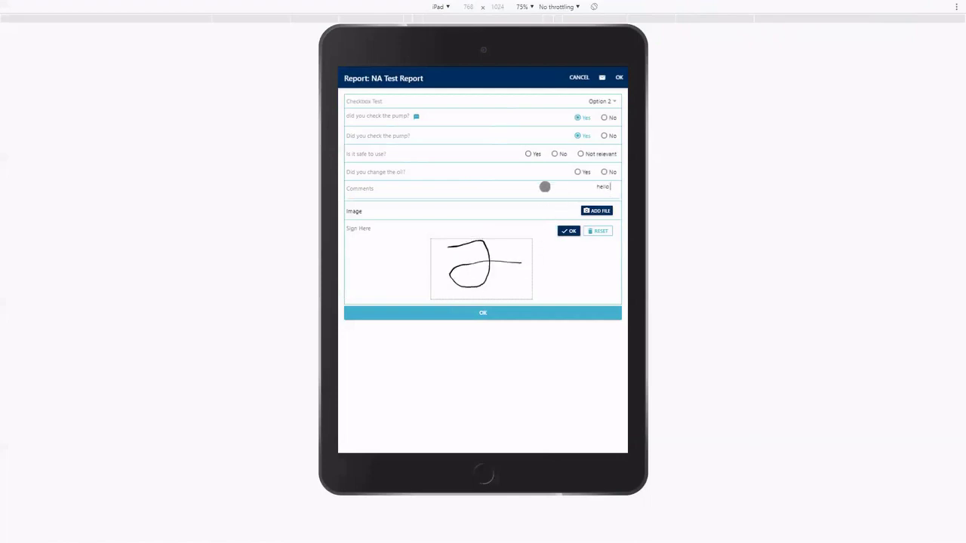
Step: Accept the signature, skip e-mailing, and save the NA Test Report as one ongoing report
click(565, 233)
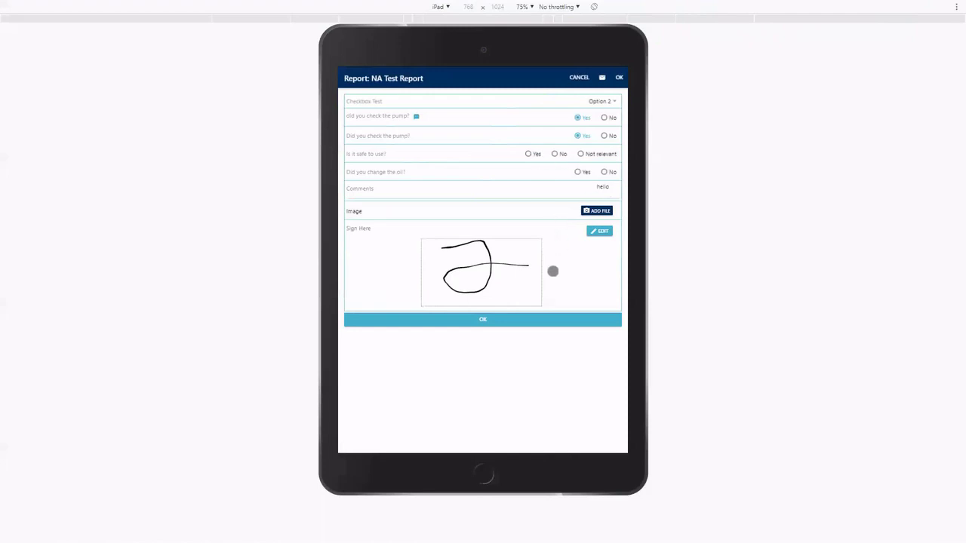
click(601, 77)
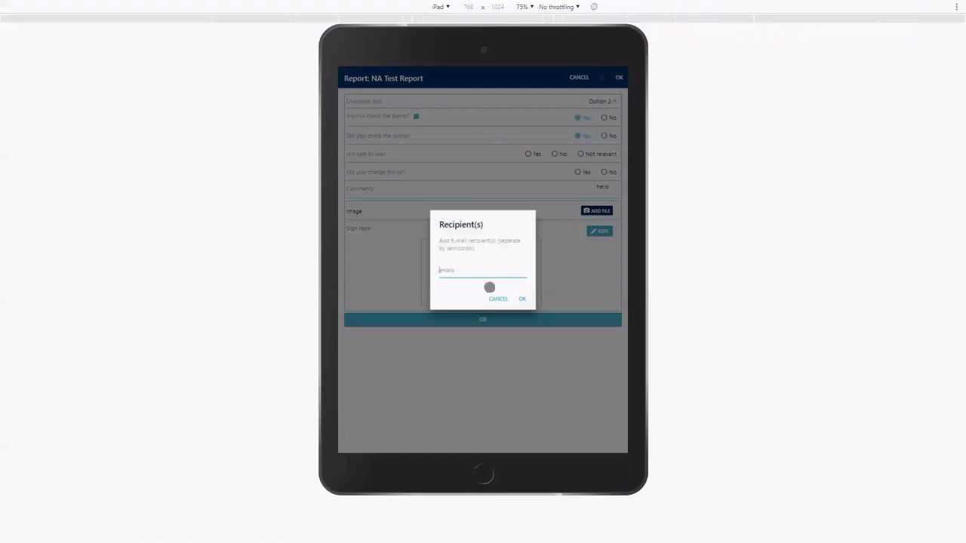
click(498, 300)
right_click(498, 300)
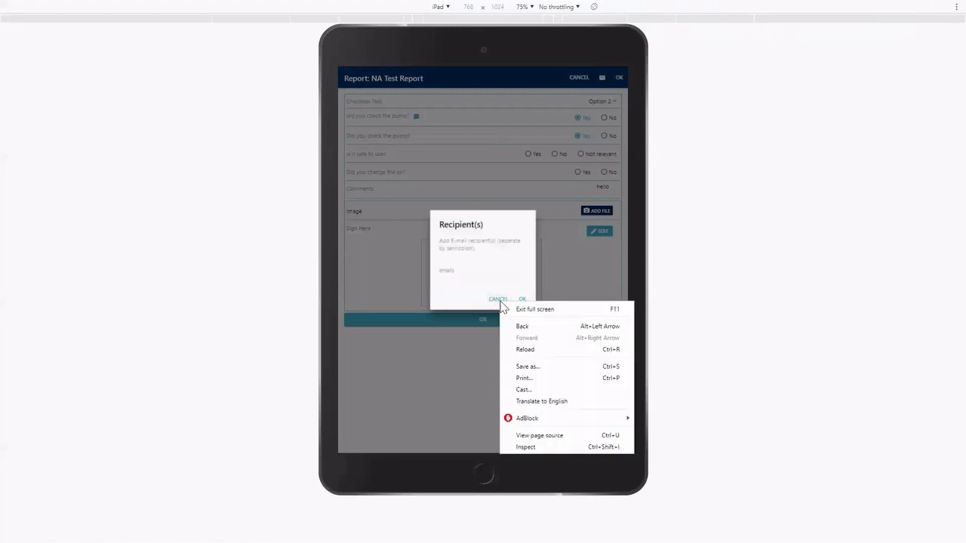
click(494, 283)
click(498, 299)
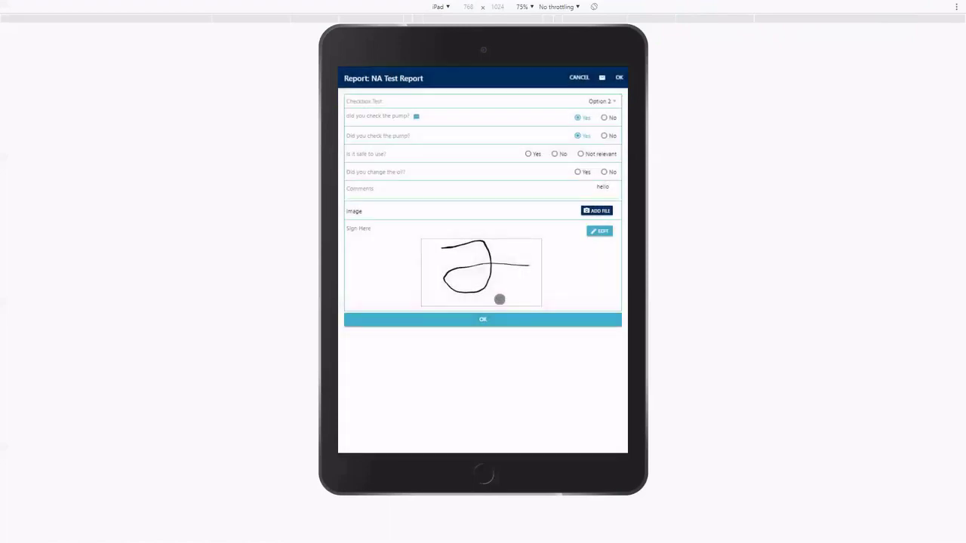
click(501, 320)
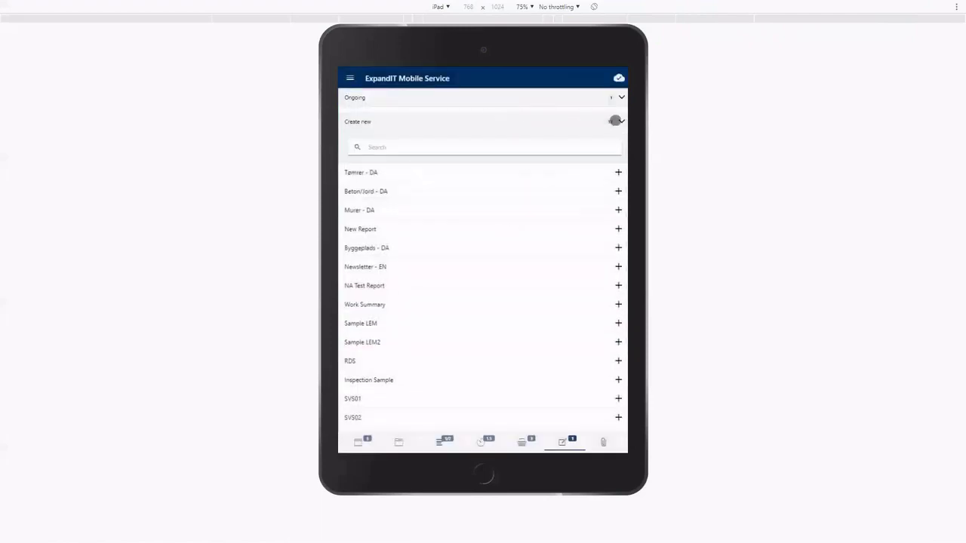
click(466, 100)
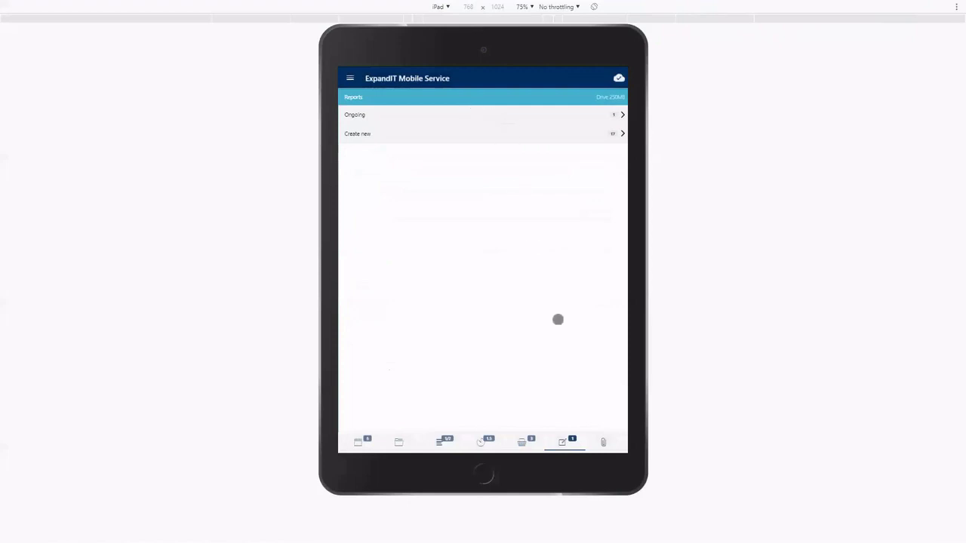
Step: Preview the office-uploaded jpg in Attachments, then bring up the Add File picker on Pictures
click(602, 443)
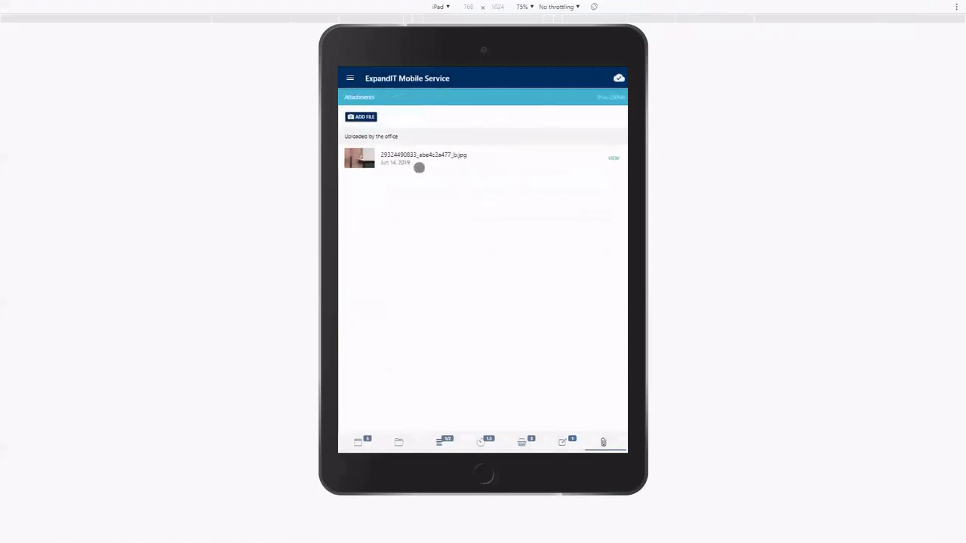
click(448, 164)
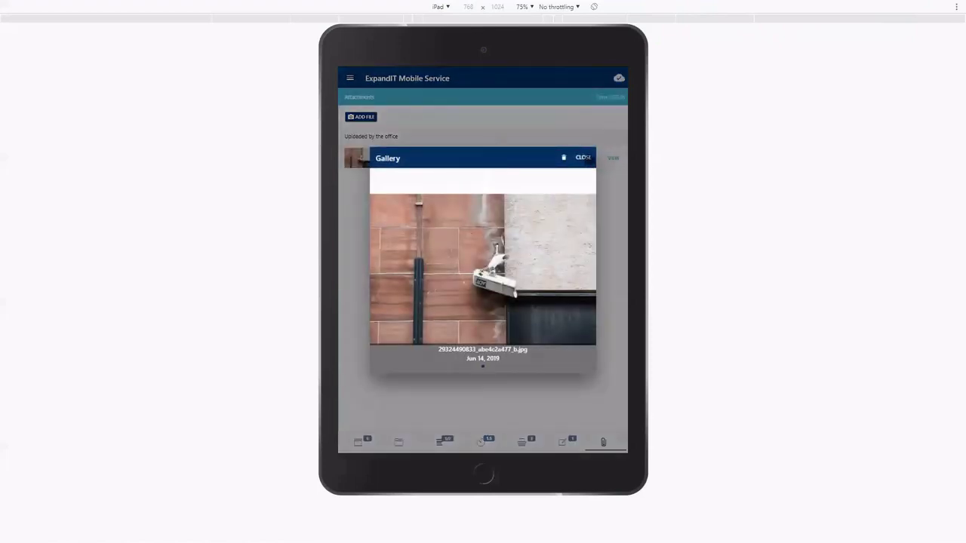
click(583, 157)
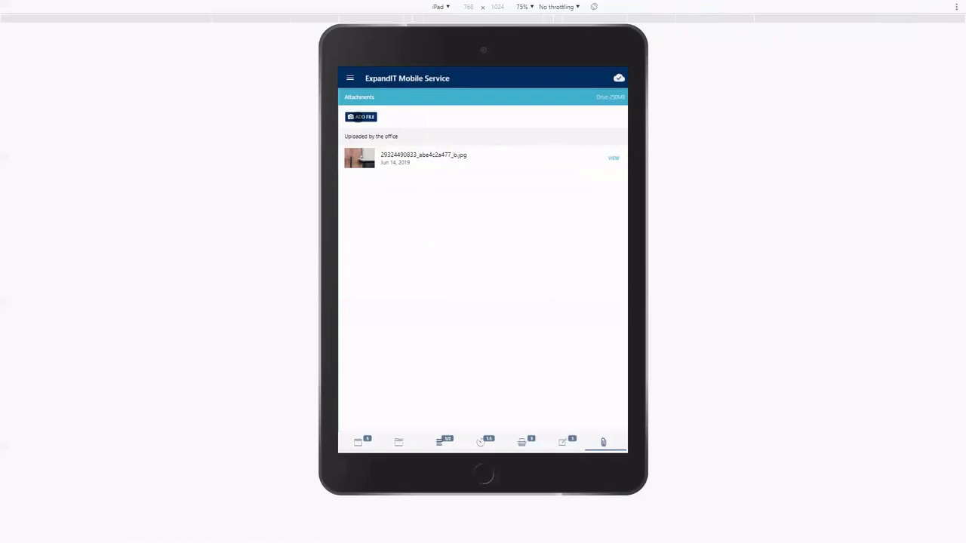
click(360, 117)
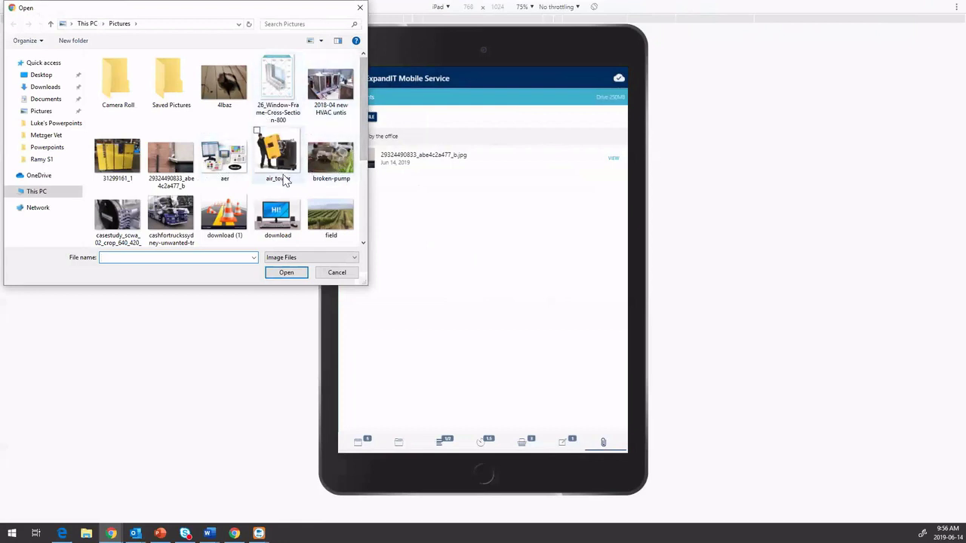
Step: Upload air_tower.jpg with the comment 'new' and preview the new attachment
click(278, 155)
click(283, 273)
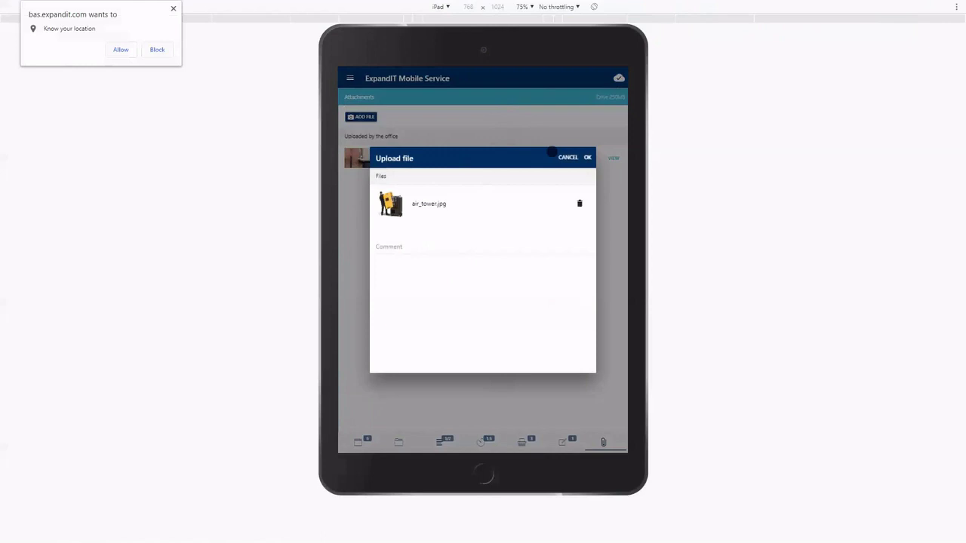
click(473, 246)
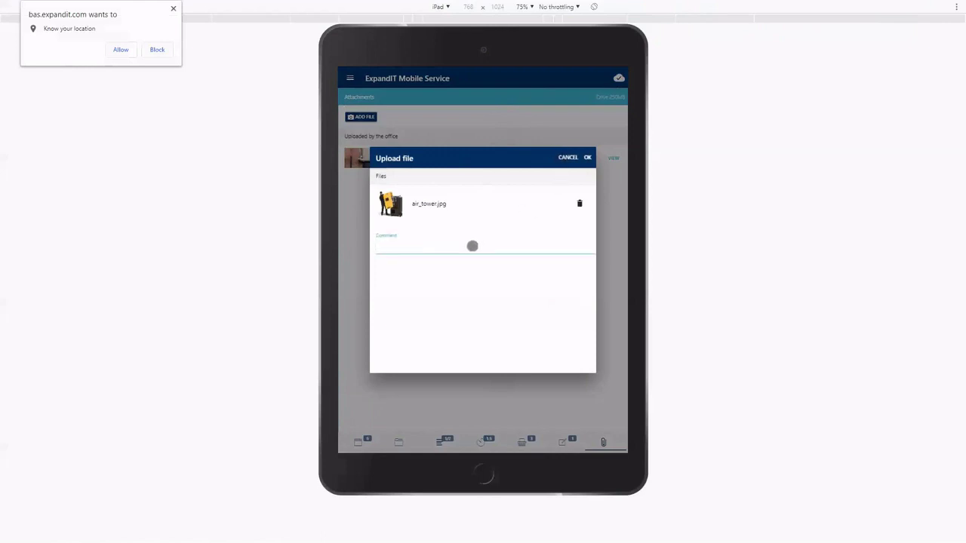
text(new)
click(587, 157)
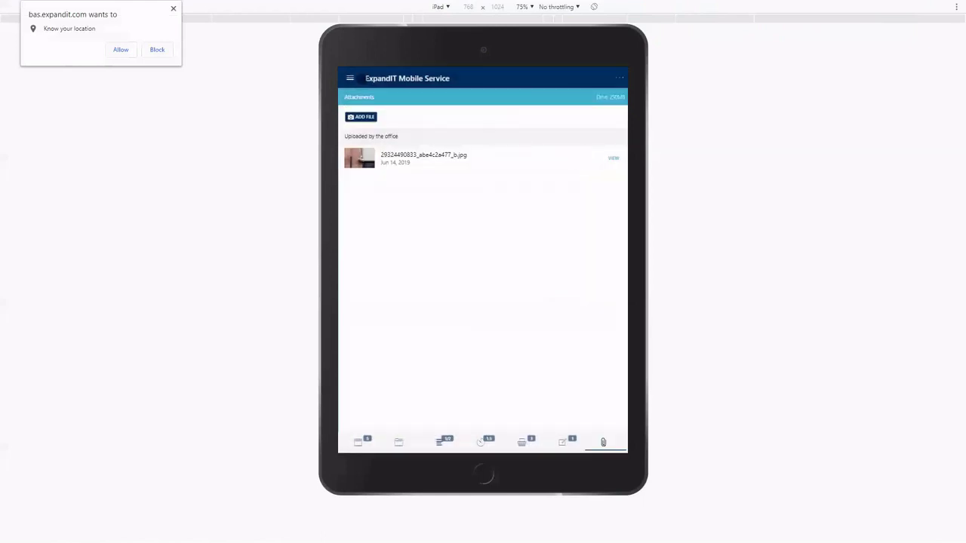
click(173, 9)
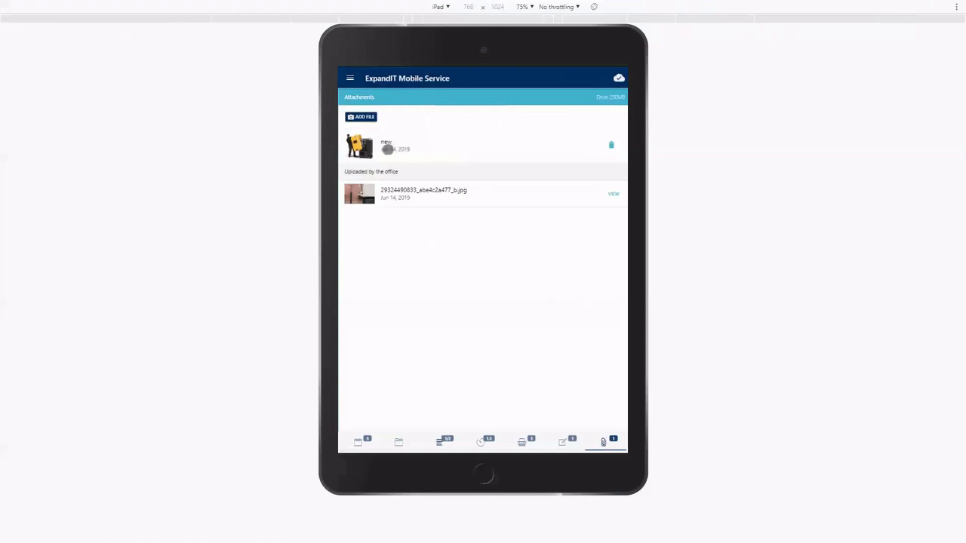
click(387, 148)
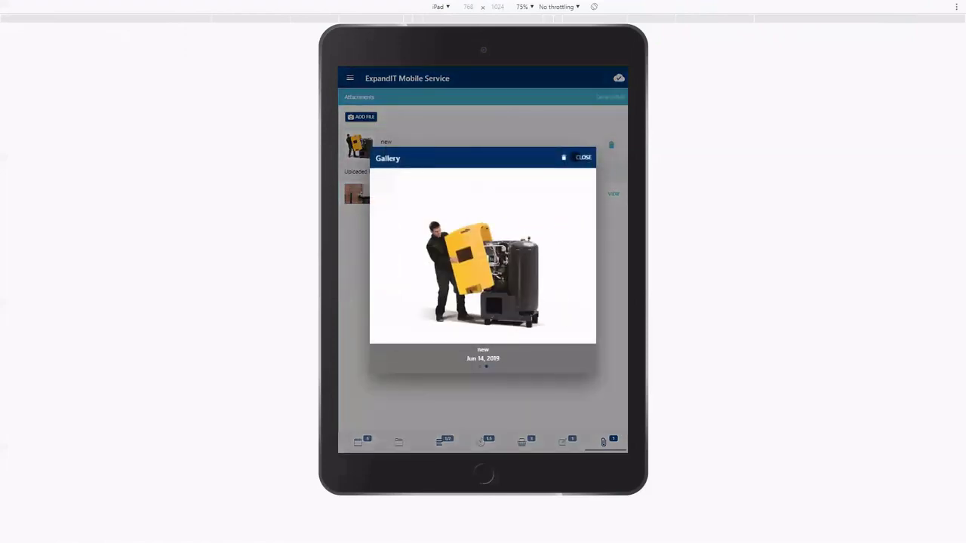
click(581, 157)
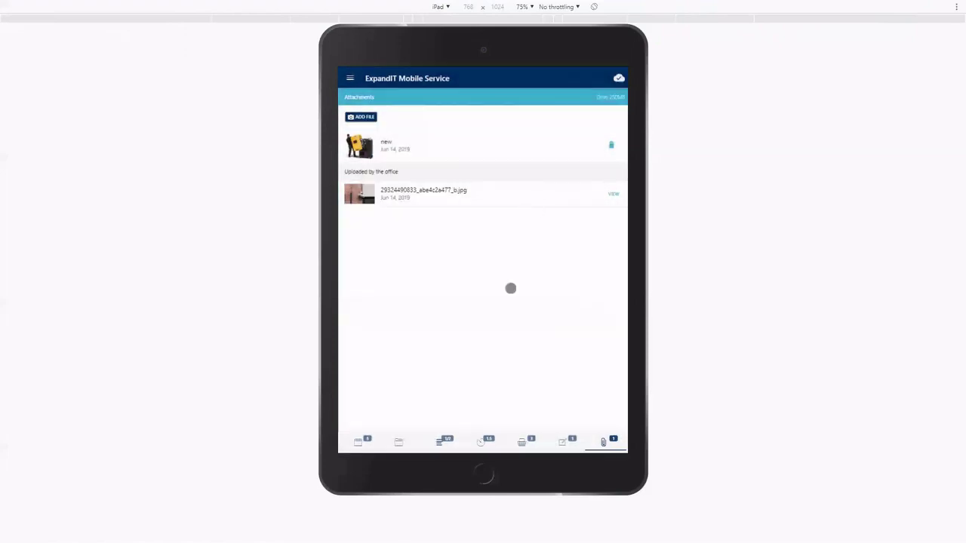
Step: Return to the Cannon Group job details and bring up its Finalize summary showing 2 tasks, 3 materials, 2 attachments
click(397, 439)
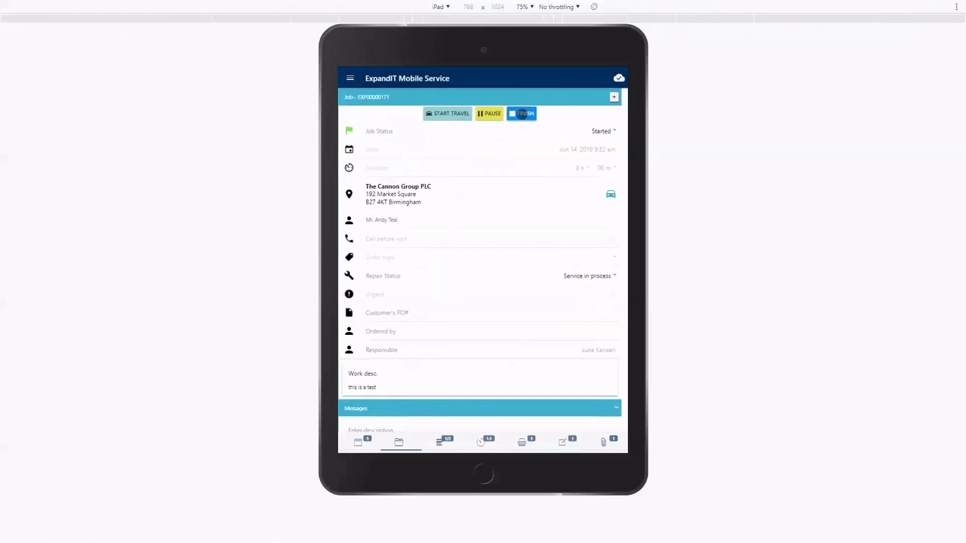
right_click(523, 113)
key(Escape)
click(515, 113)
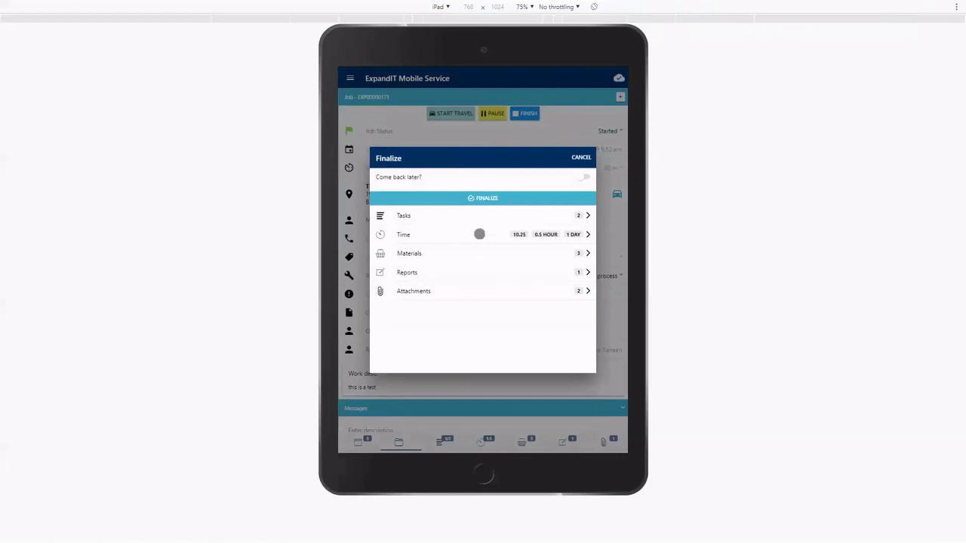
click(586, 292)
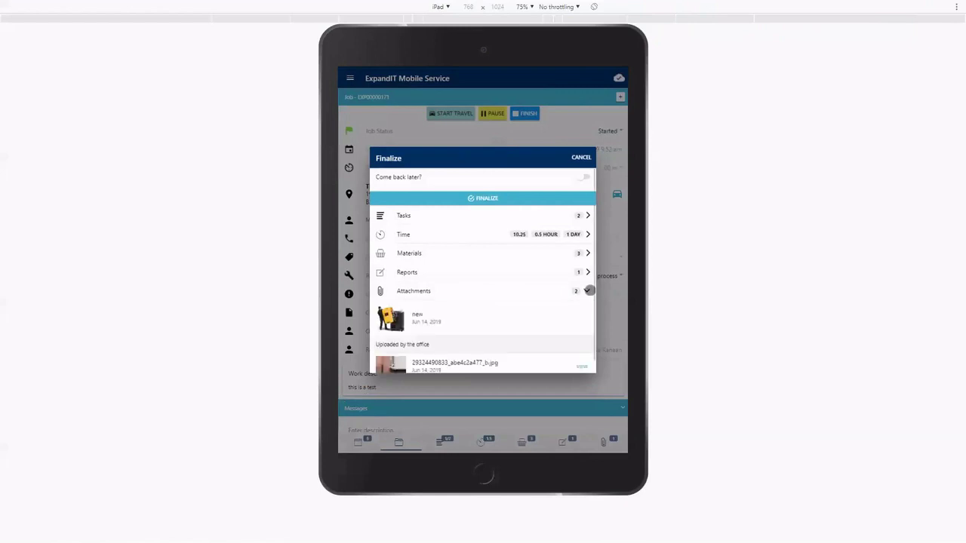
scroll(496, 319, down, 1)
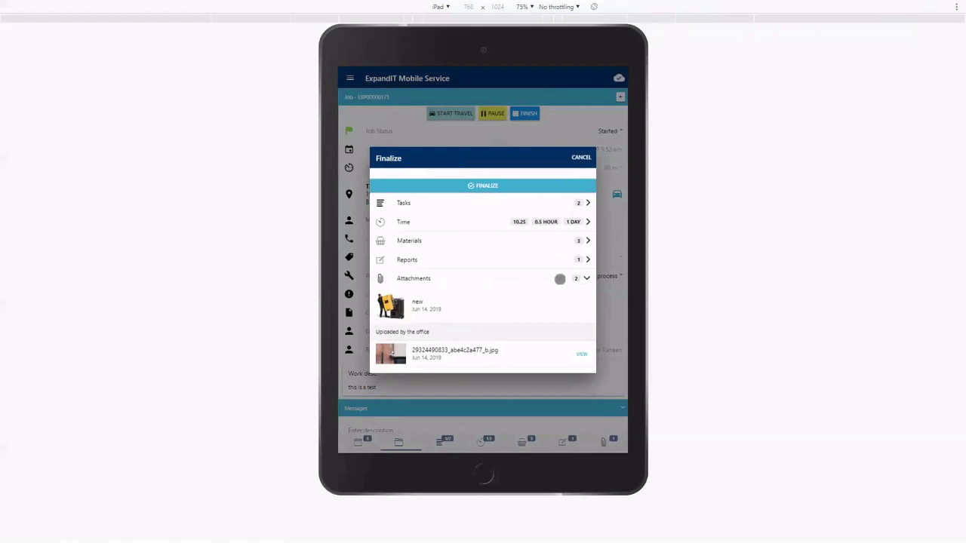
click(559, 278)
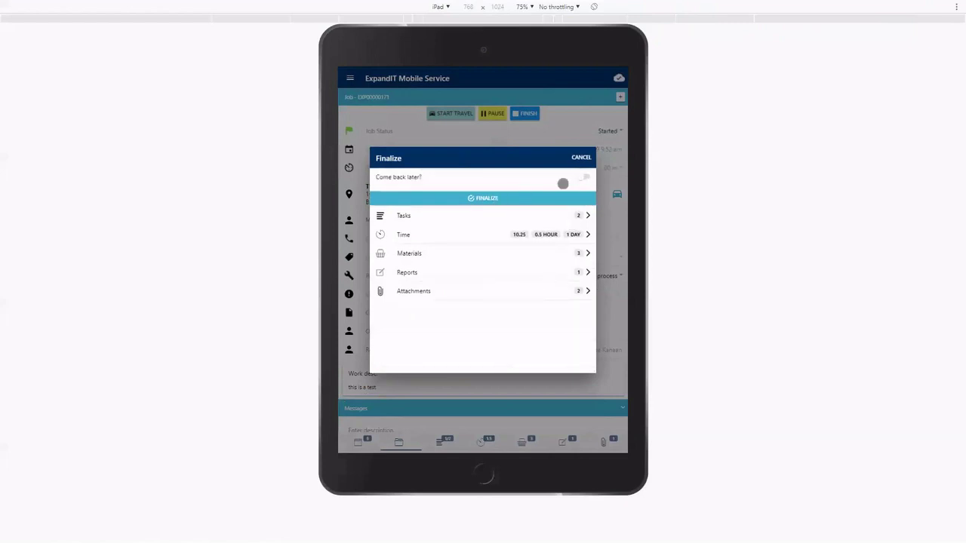
click(586, 177)
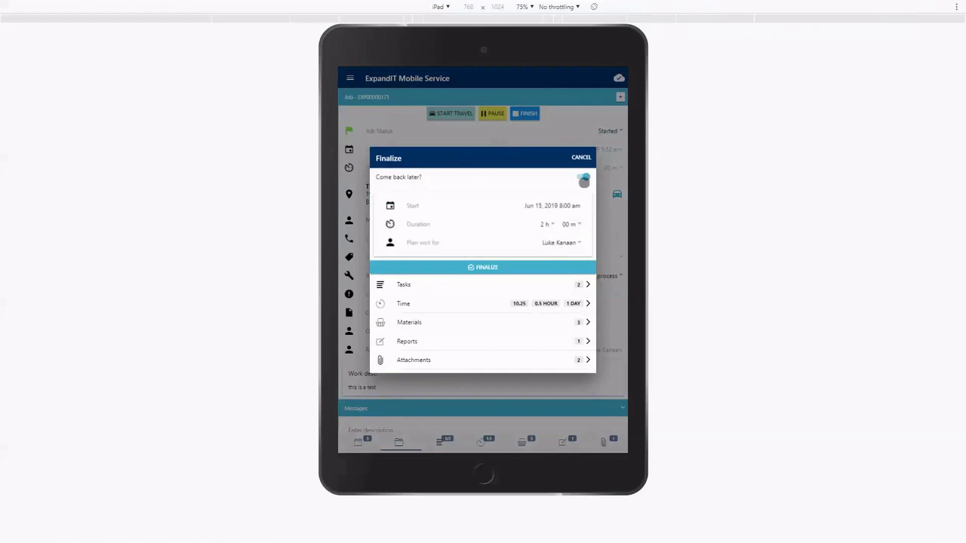
click(583, 176)
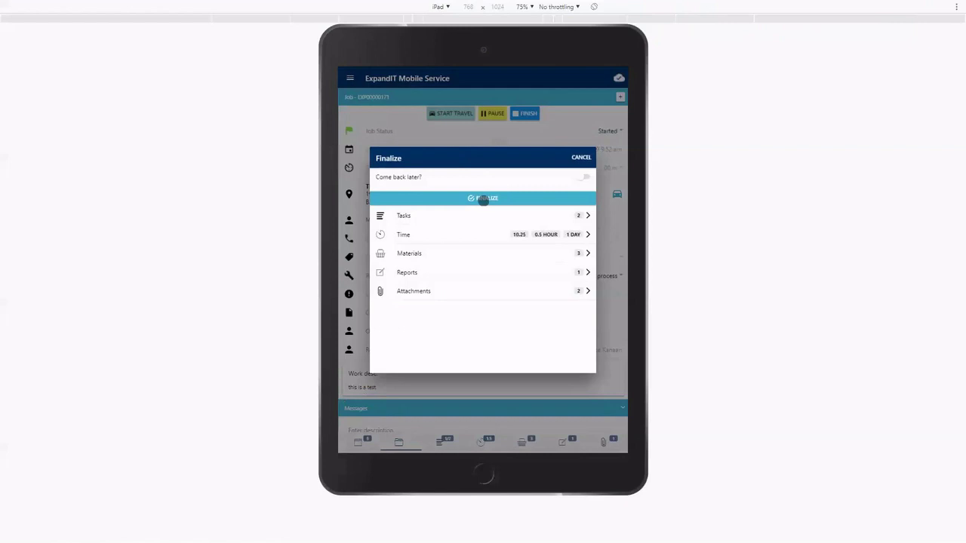
Step: Finalize the Cannon Group job and confirm the repair status 'Service is finished'
right_click(483, 205)
click(483, 205)
click(521, 289)
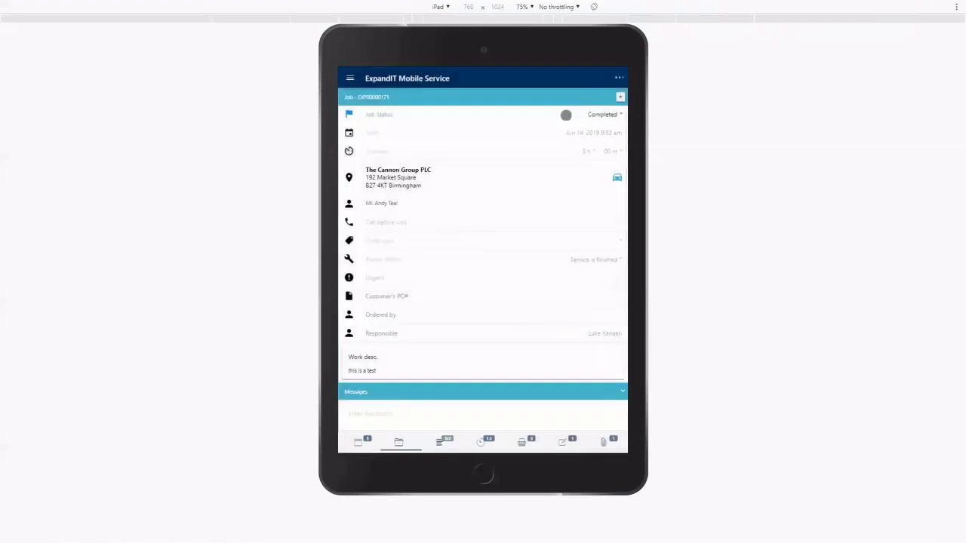